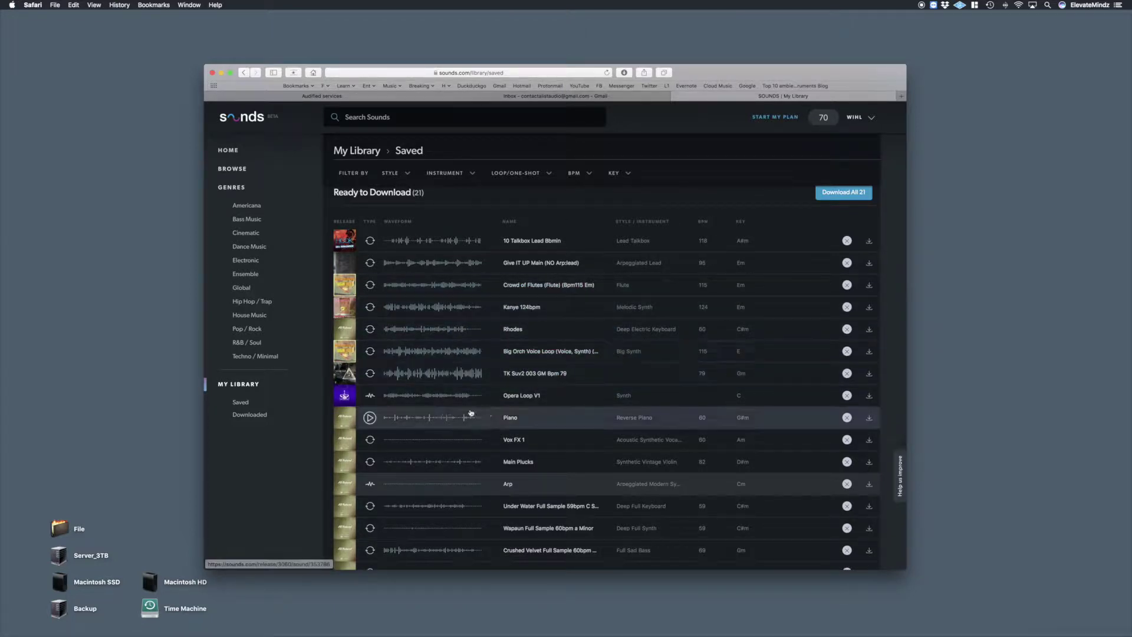
Preview the saved Arp, Wapaun, Crushed Velvet, Opera Loop V1, Vox FX 1 and Main Plucks loops
scroll(370, 236, "down", 1)
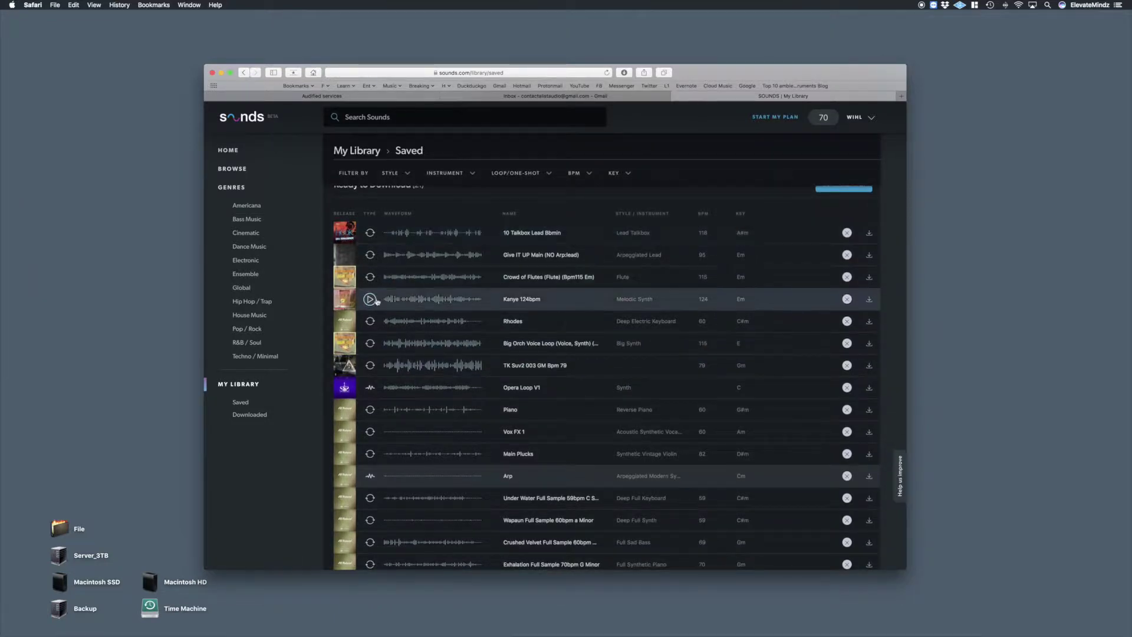
scroll(380, 295, "down", 4)
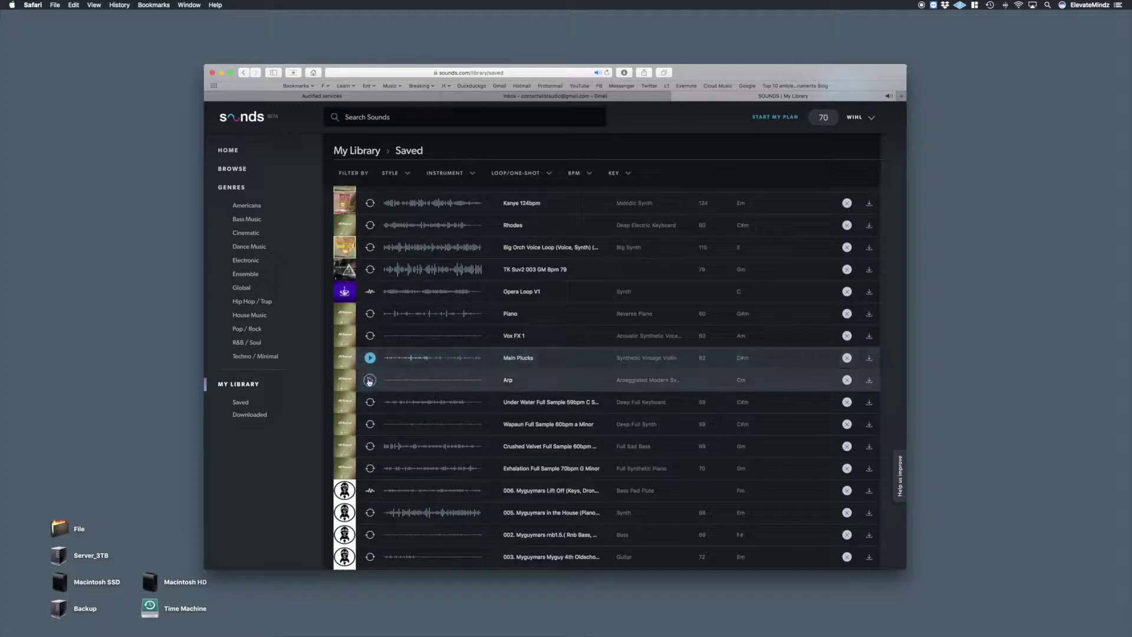
left_click(369, 380)
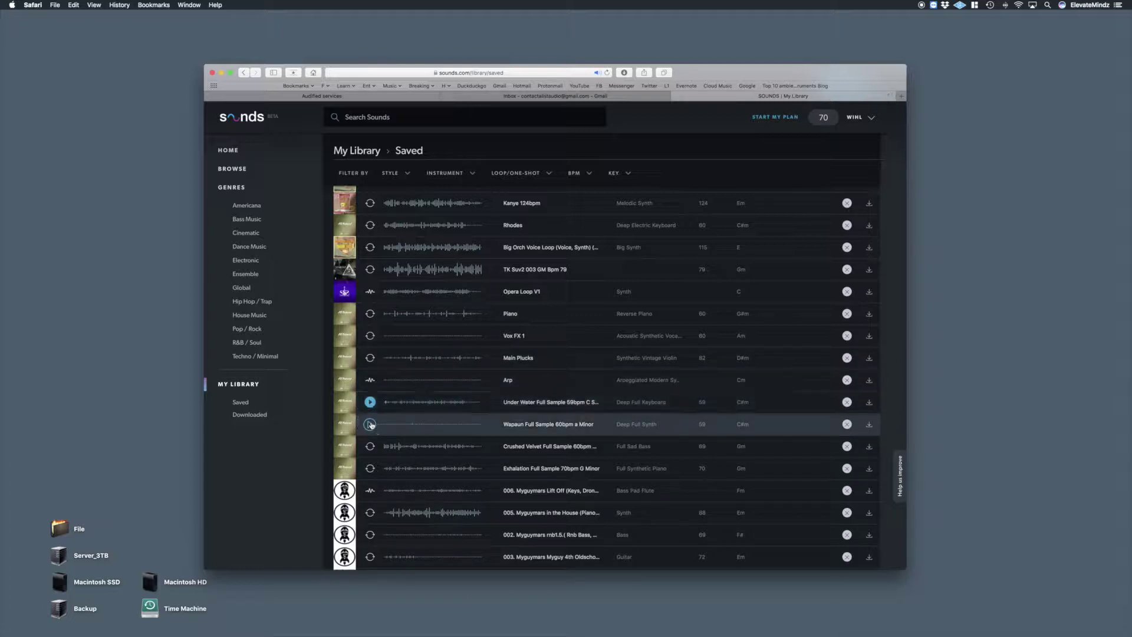
left_click(370, 424)
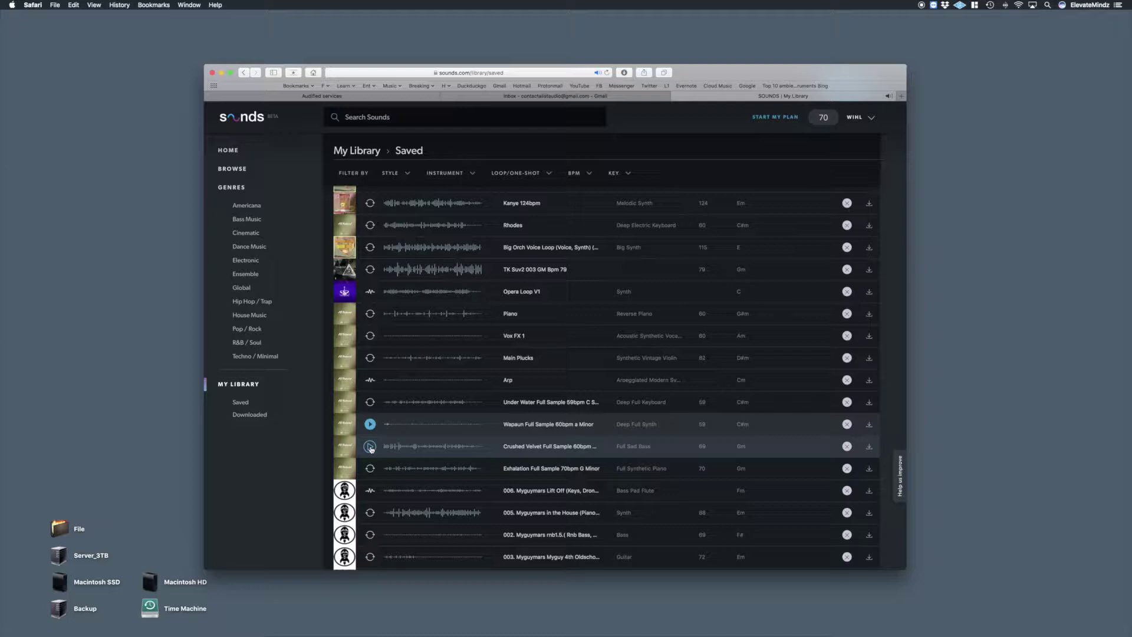
left_click(370, 447)
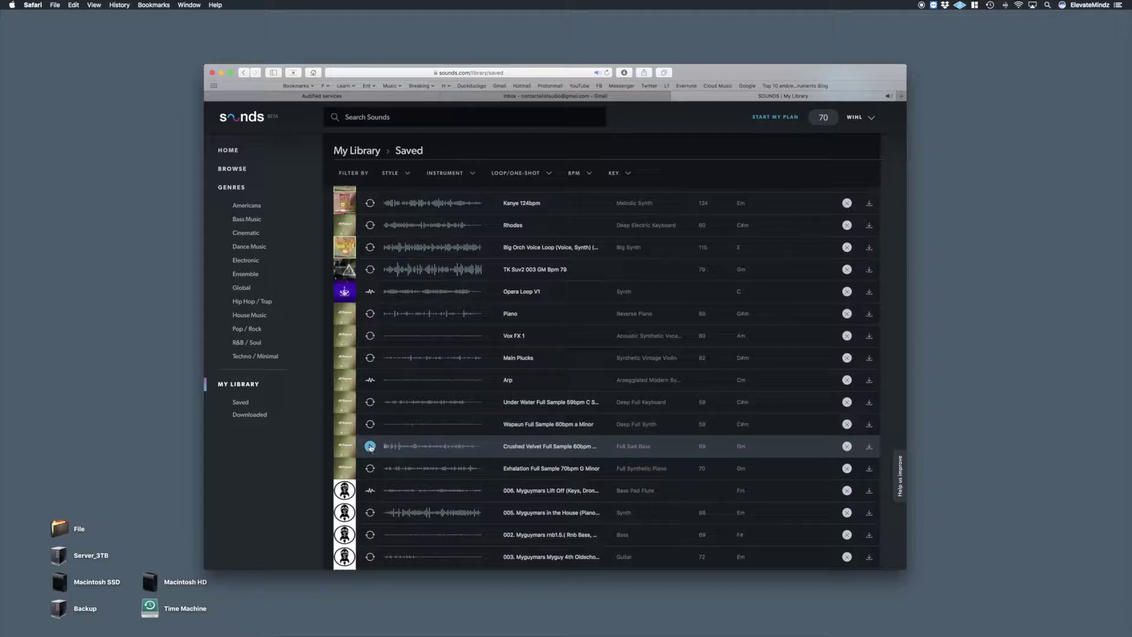
left_click(370, 380)
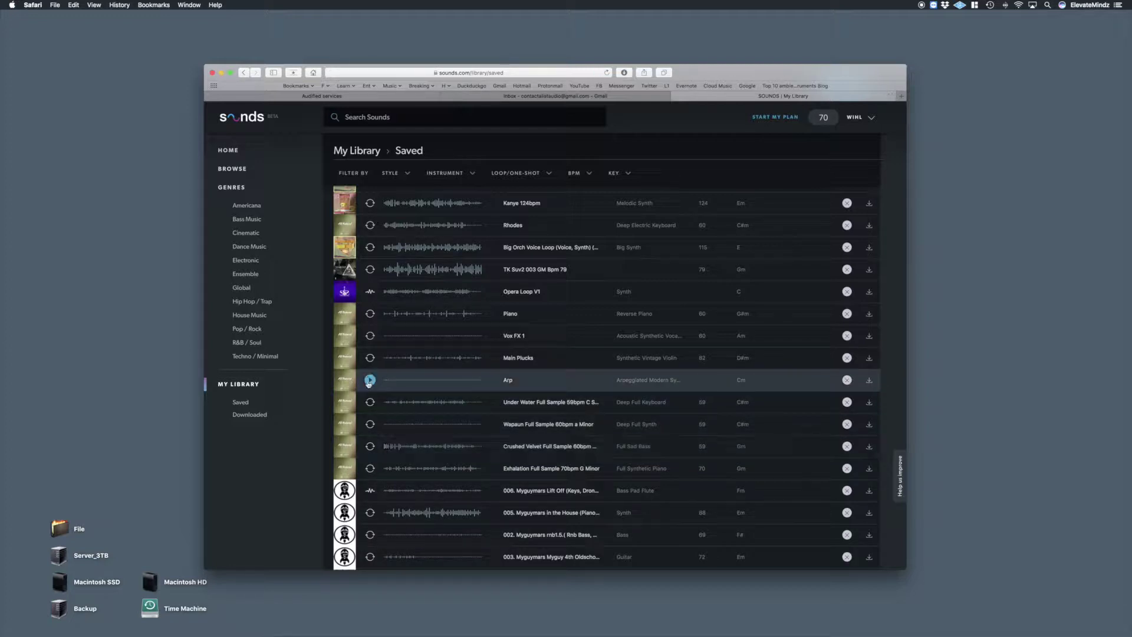
left_click(370, 359)
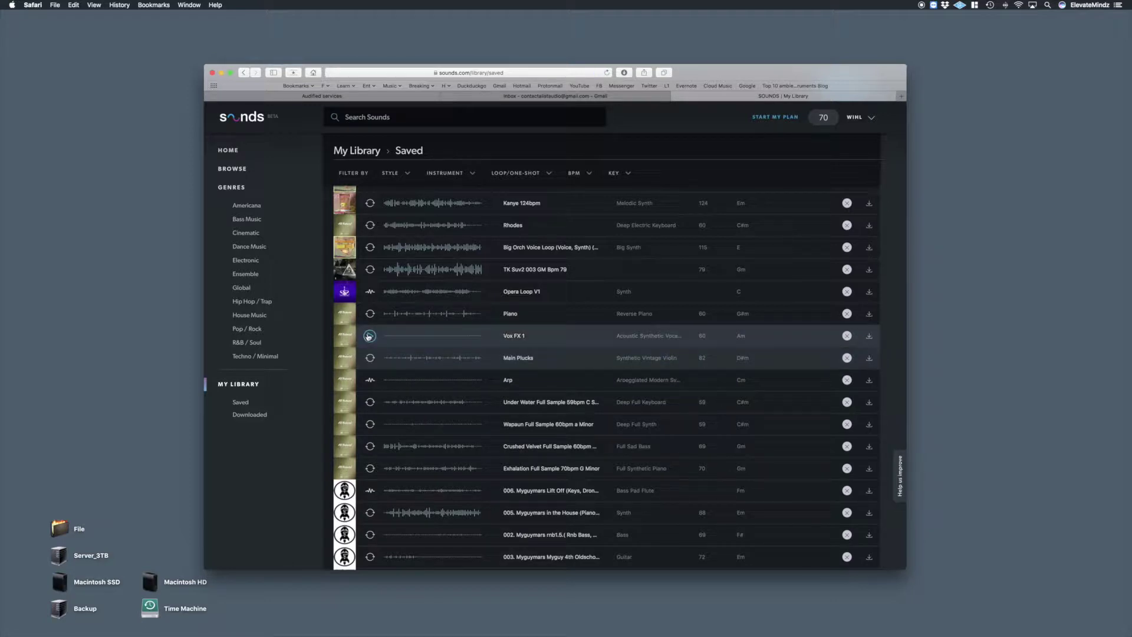
left_click(367, 295)
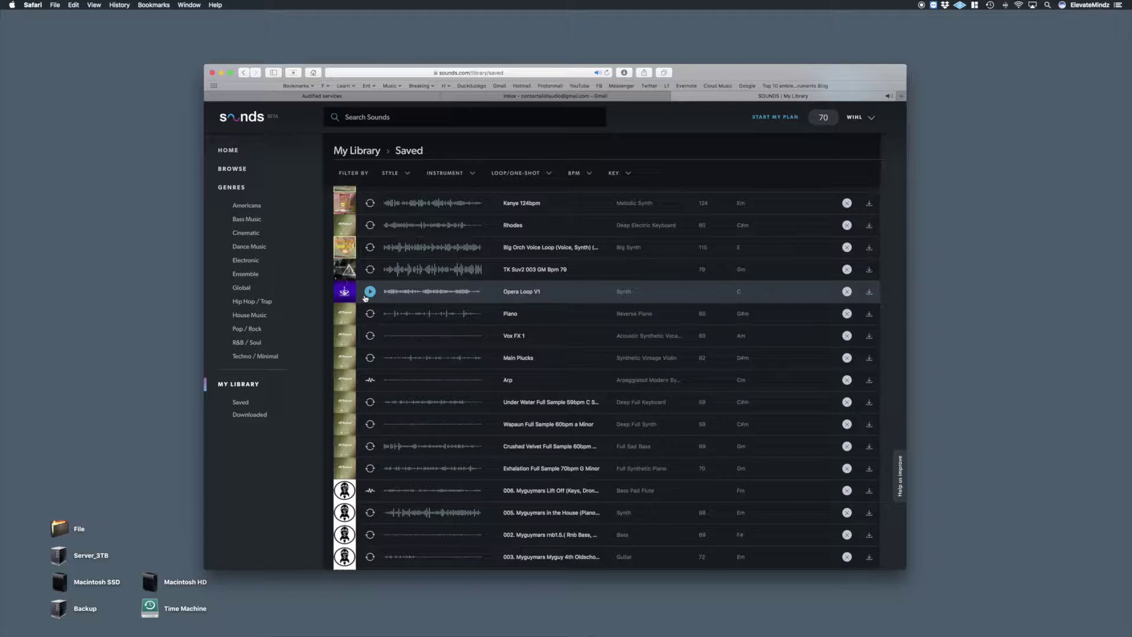
left_click(369, 334)
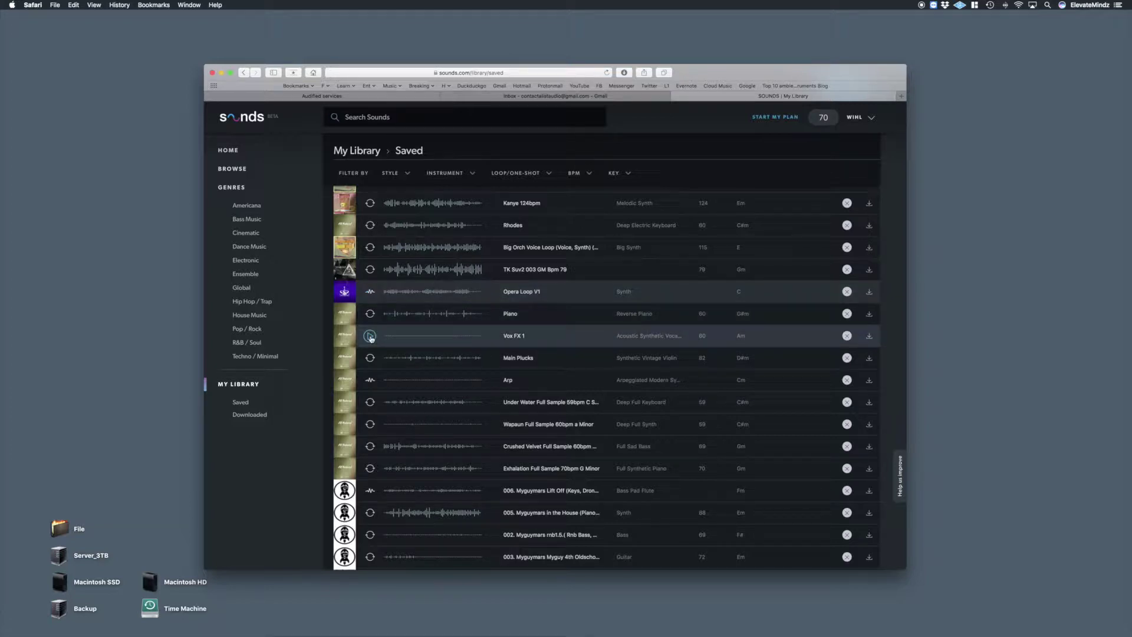
left_click(370, 380)
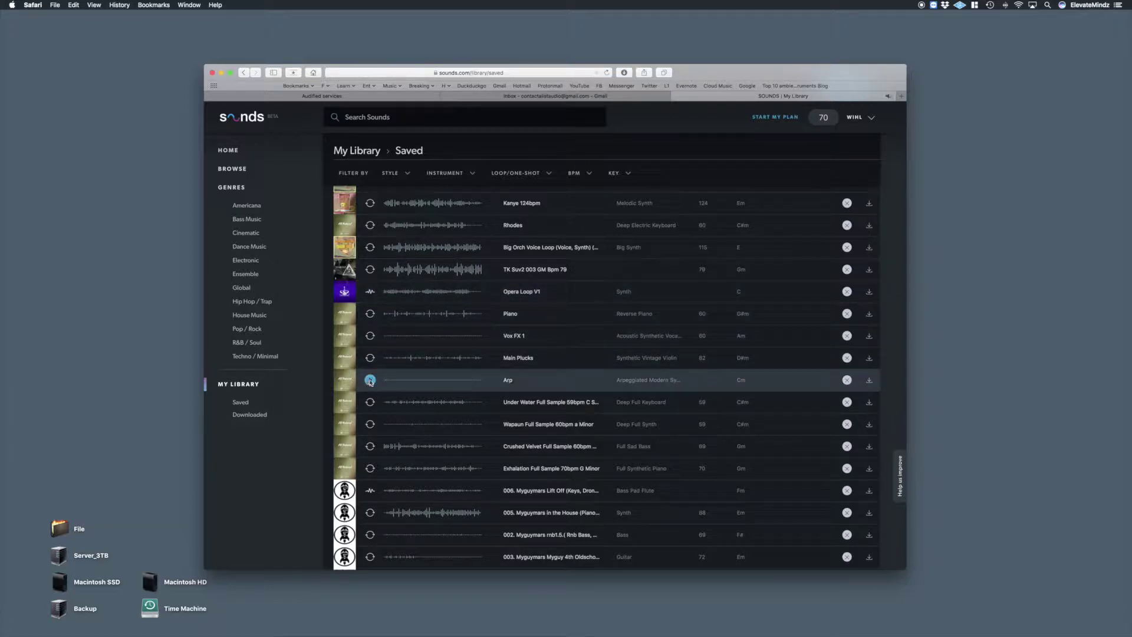
left_click(370, 336)
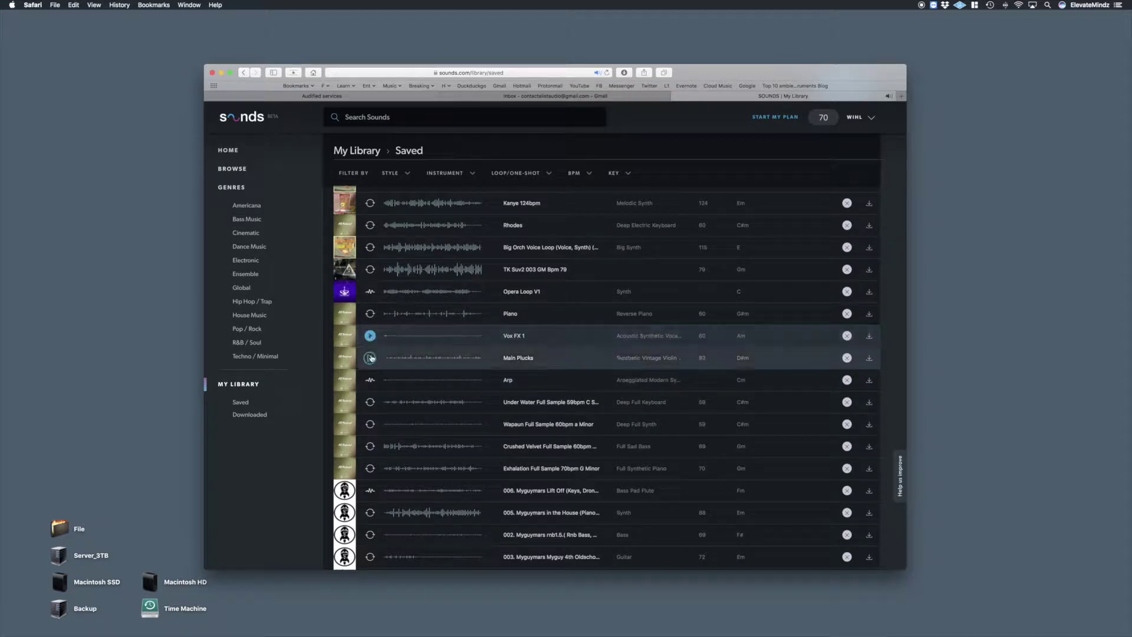
left_click(370, 358)
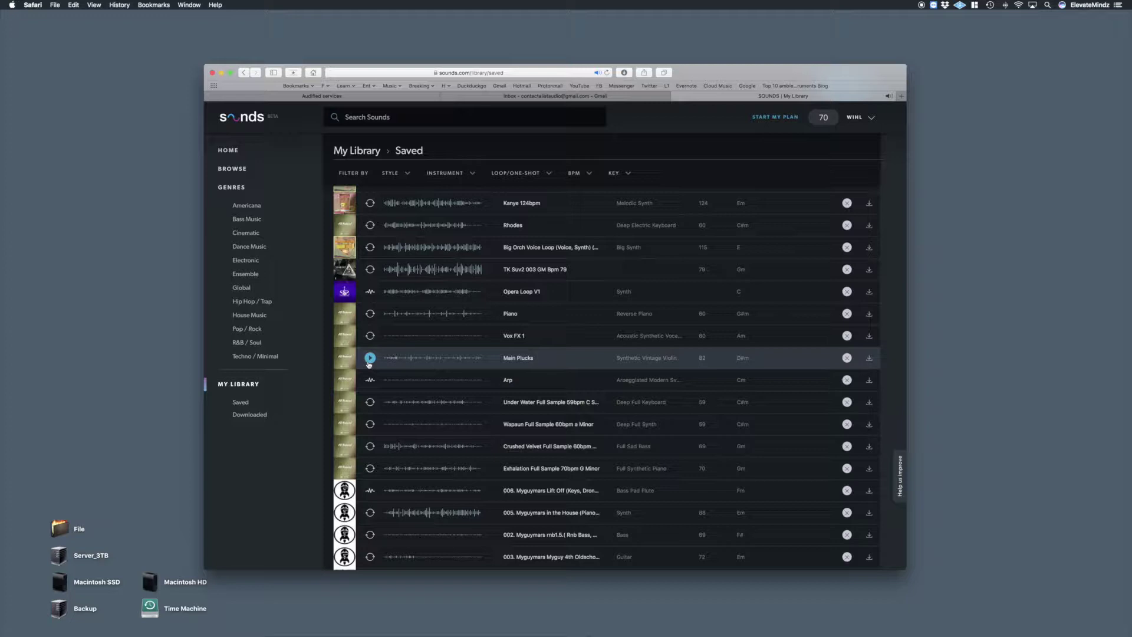
Stop the Main Plucks preview and play the imported 006 Lift Off sample in Logic Pro X
scroll(369, 364, "up", 2)
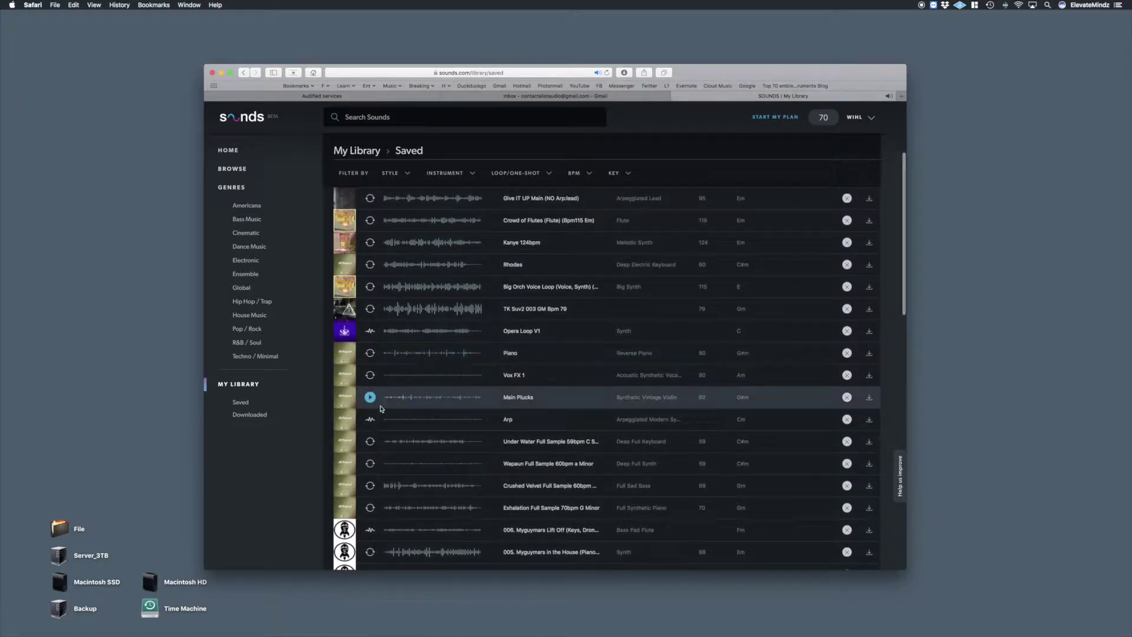
left_click(370, 397)
scroll(377, 389, "up", 4)
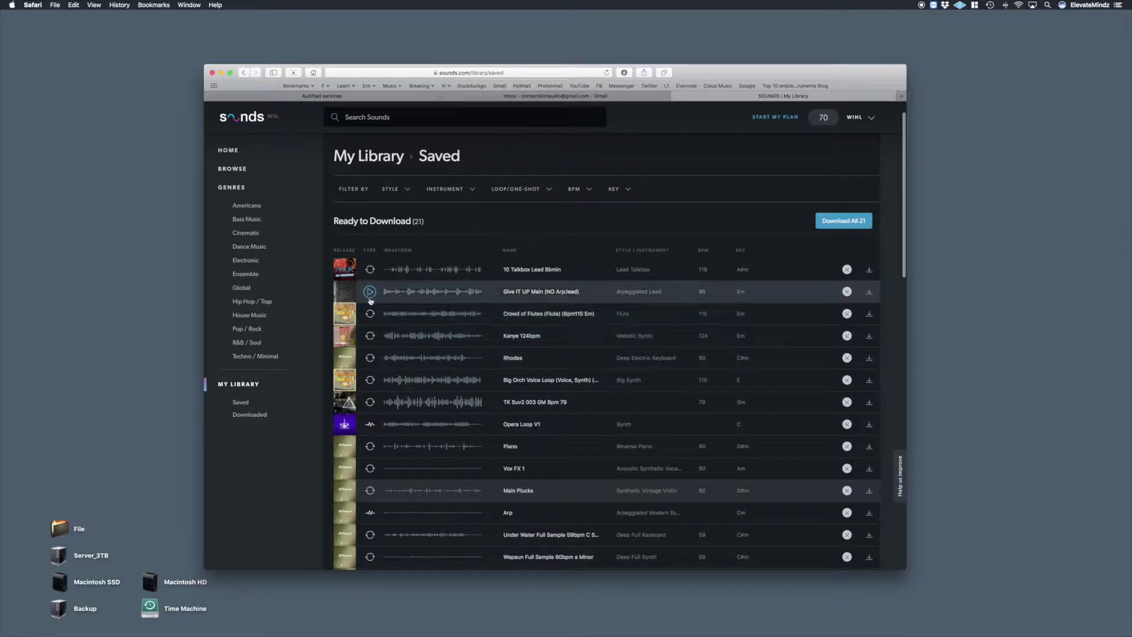
scroll(377, 330, "down", 10)
scroll(394, 350, "down", 15)
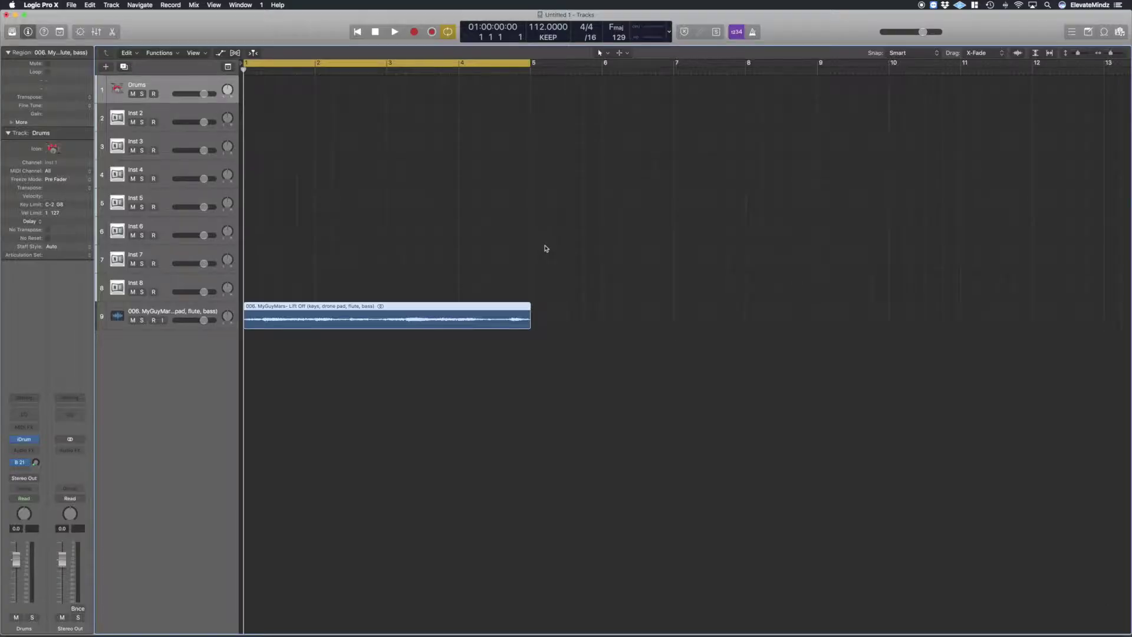
key("space")
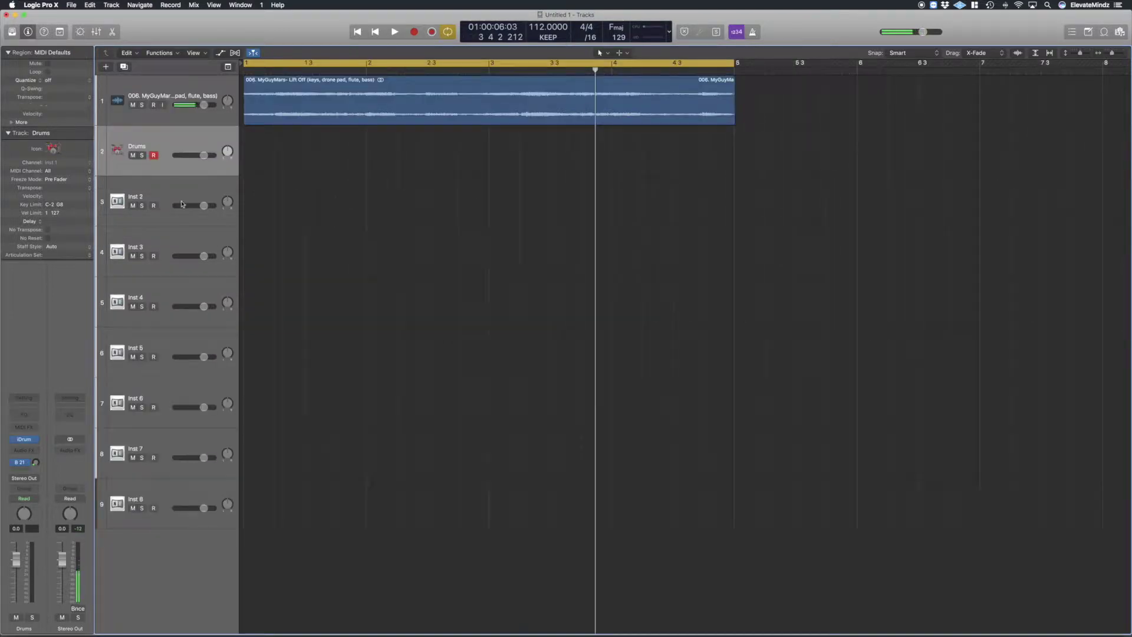
Load the BD_Call.wav kick into a new iDrum row on the Drums track
left_click(25, 439)
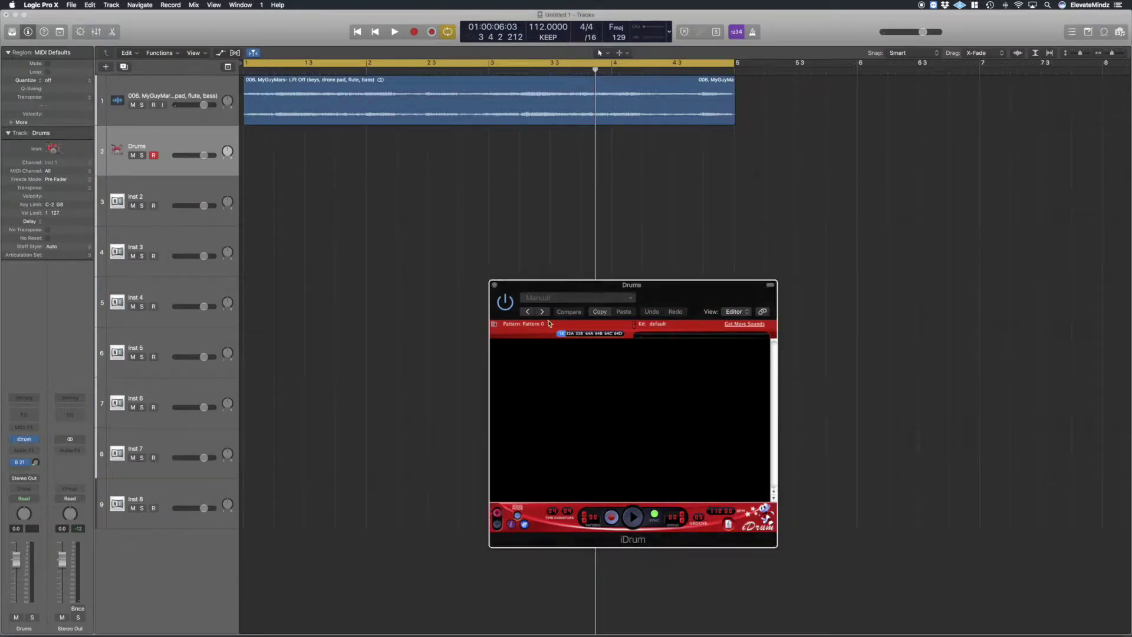
left_click(497, 514)
key("Return")
key("space")
key("space")
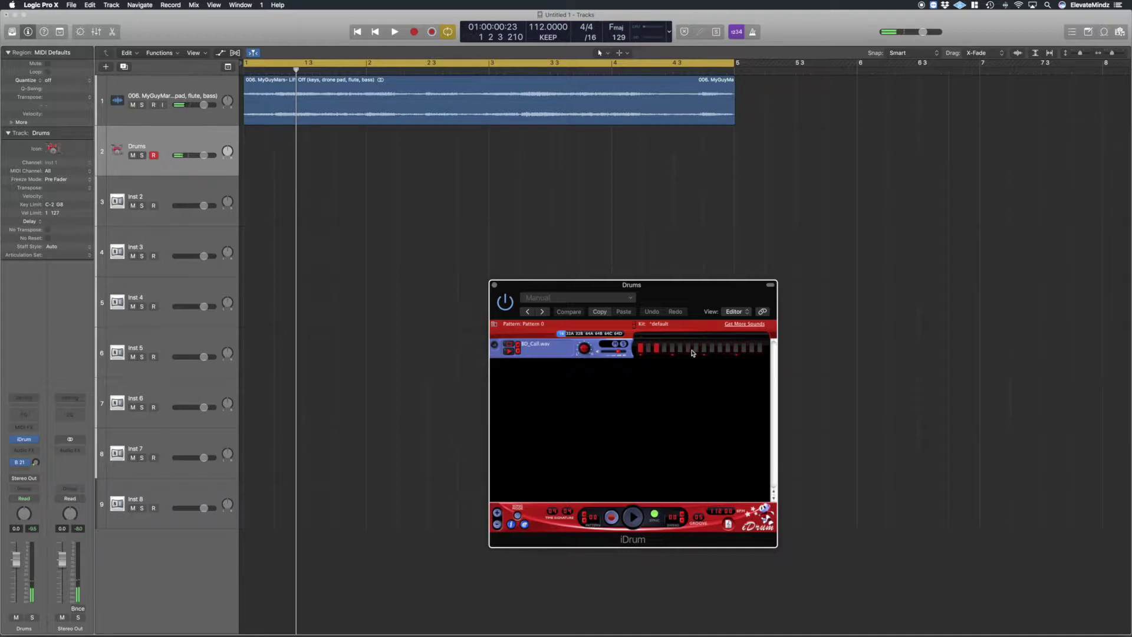
Play the loop, enable a kick step in the pattern, then stop playback
key("space")
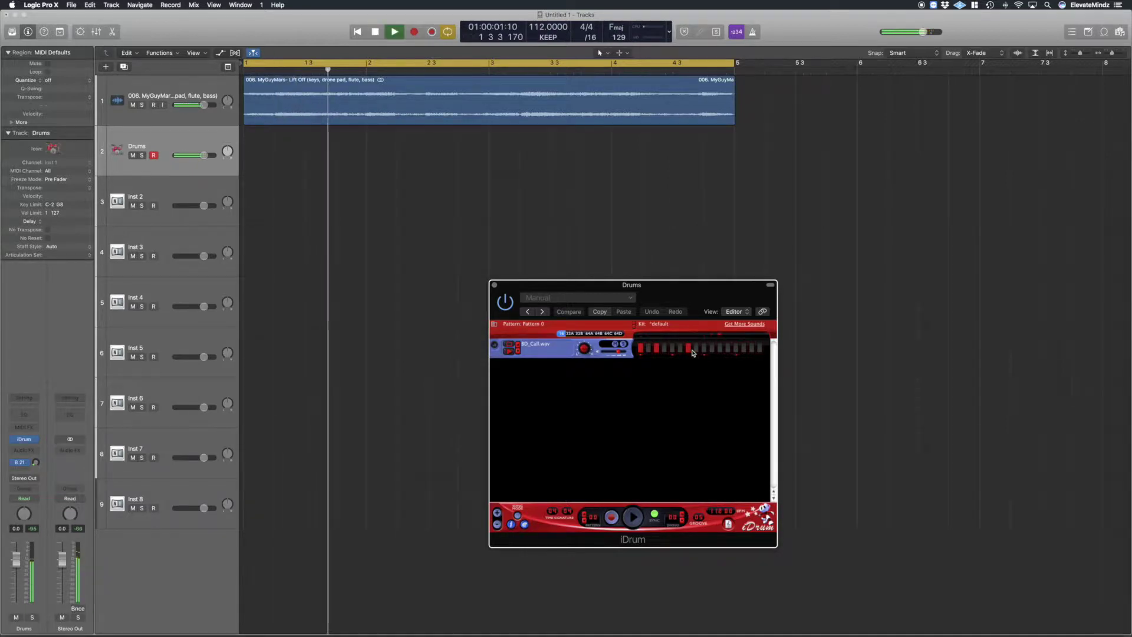
left_click(736, 348)
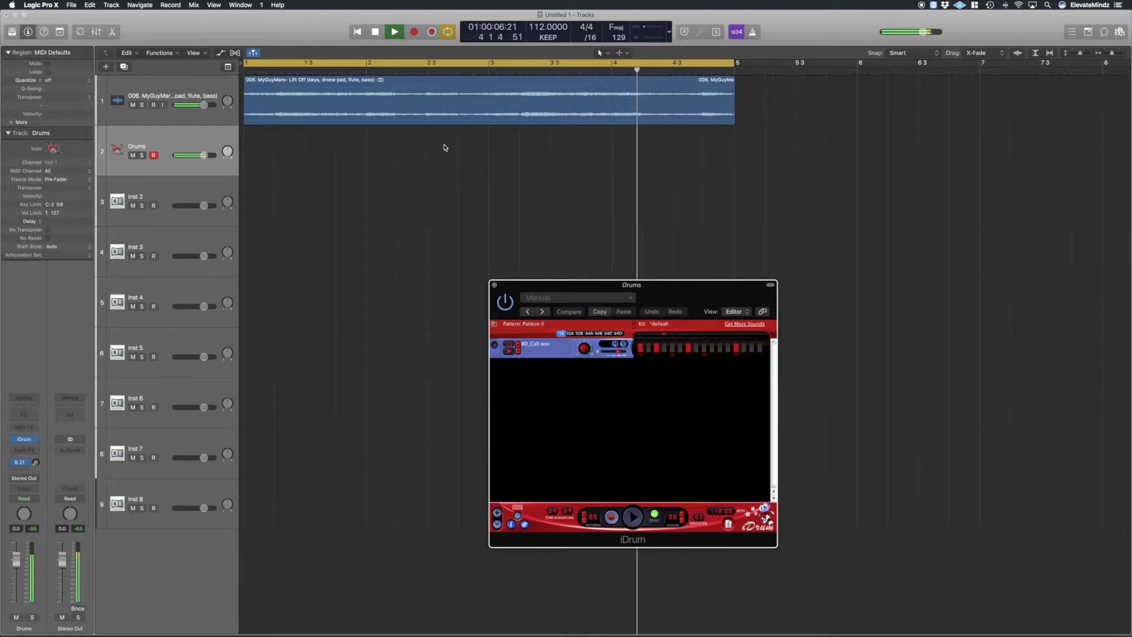
key("space")
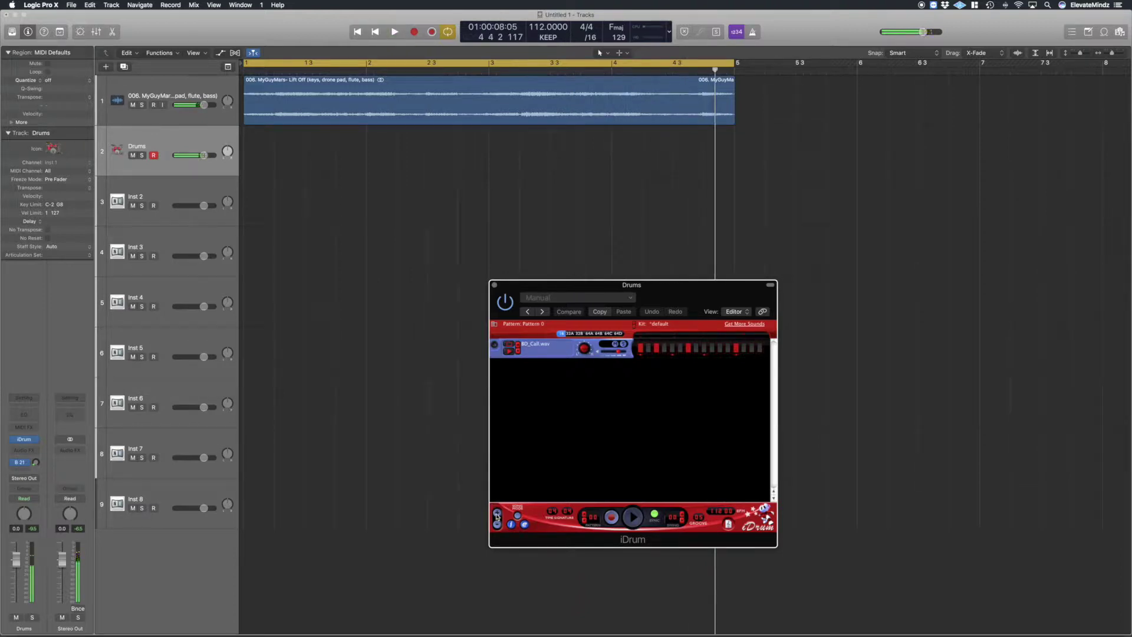
Load the SD_Call3.wav snare from the SD folder into a new iDrum row
left_click(529, 343)
left_click(566, 82)
left_click(552, 206)
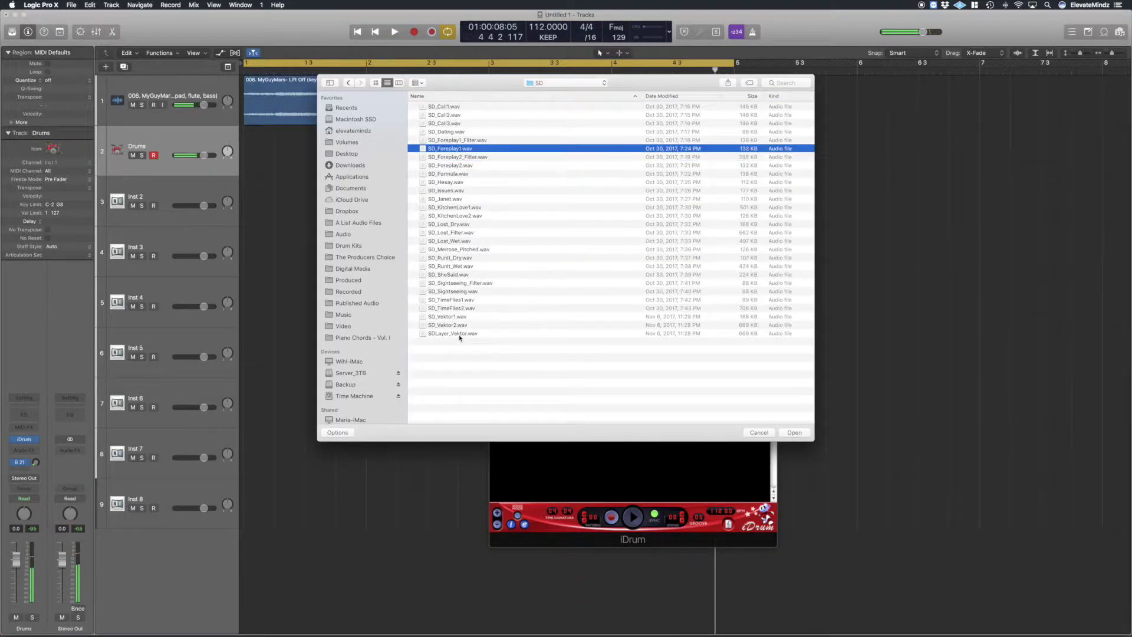
key("Up")
key("Up")
key("Up")
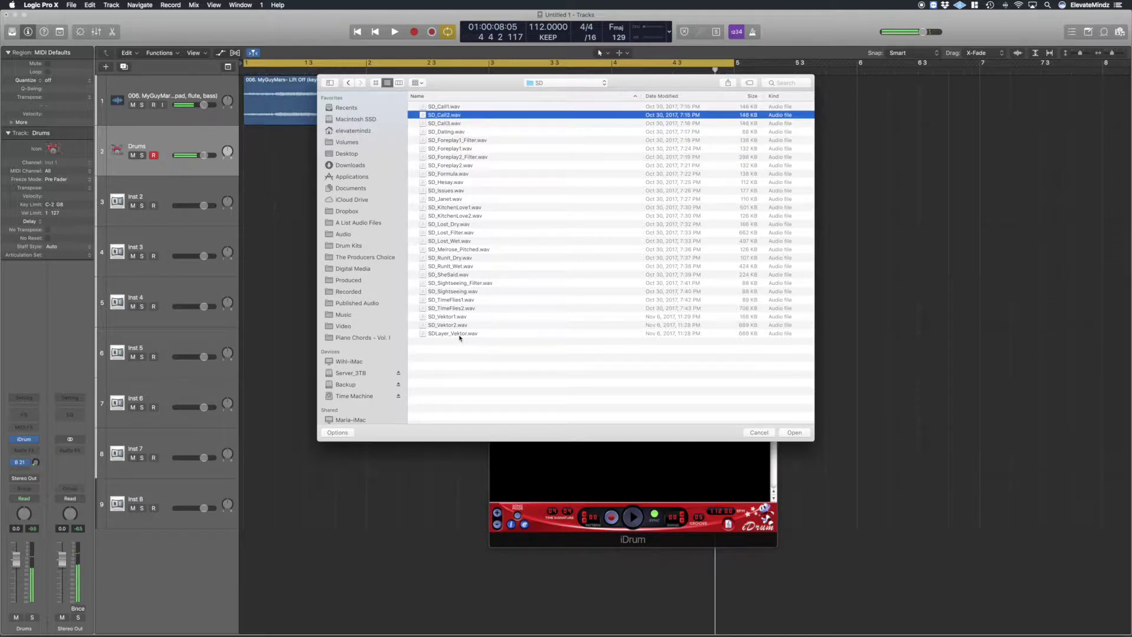
key("Up")
key("Down")
key("Down")
key("Down")
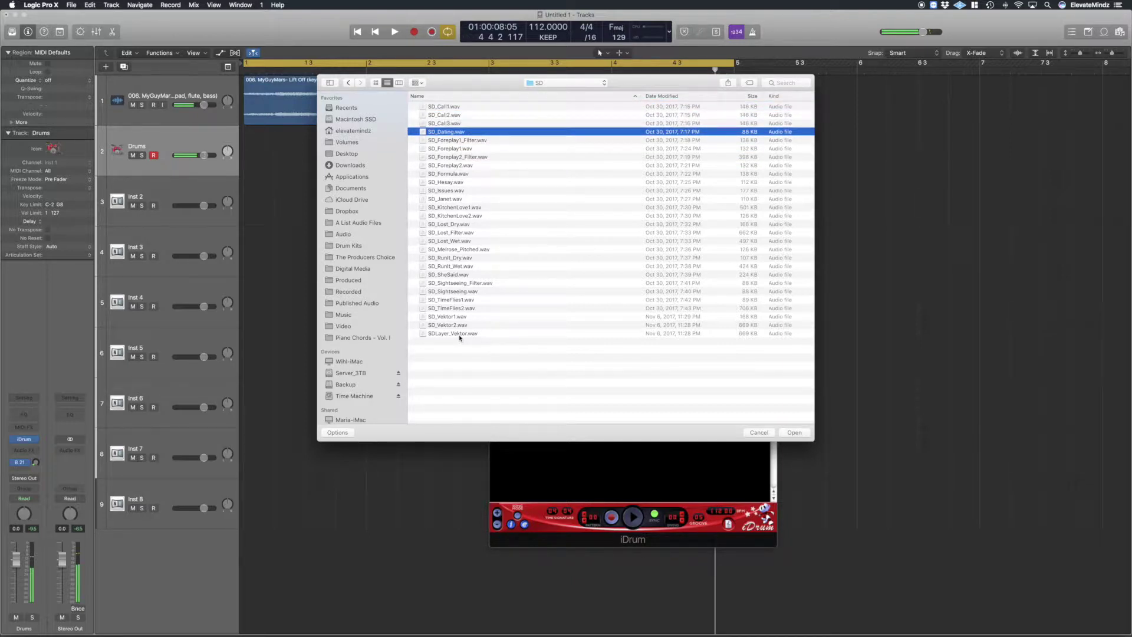
key("Up")
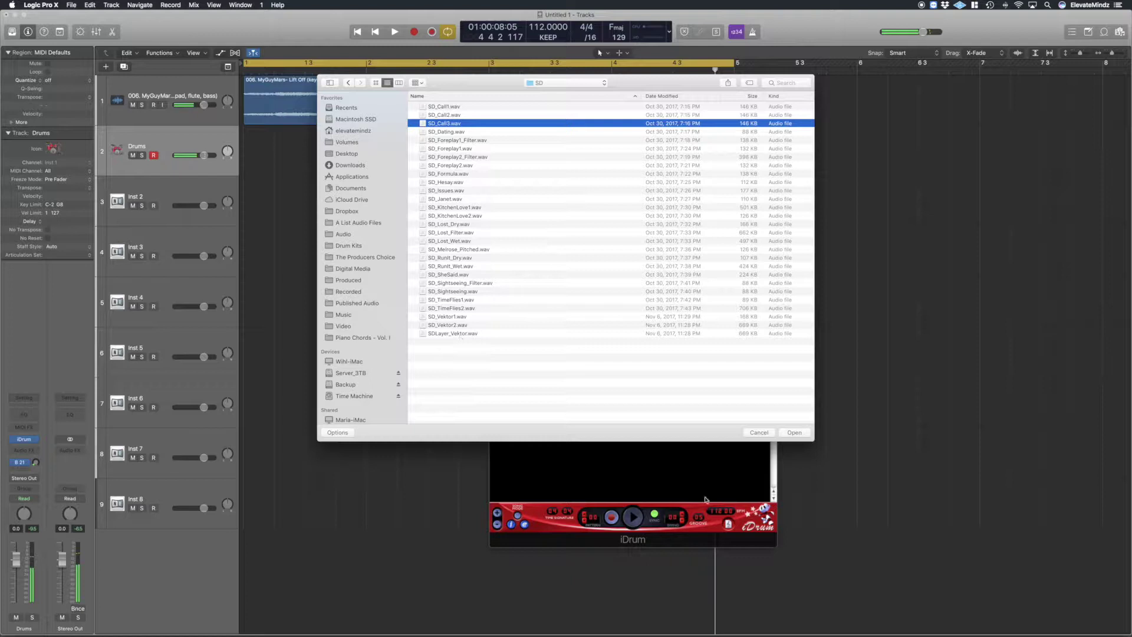
left_click(799, 437)
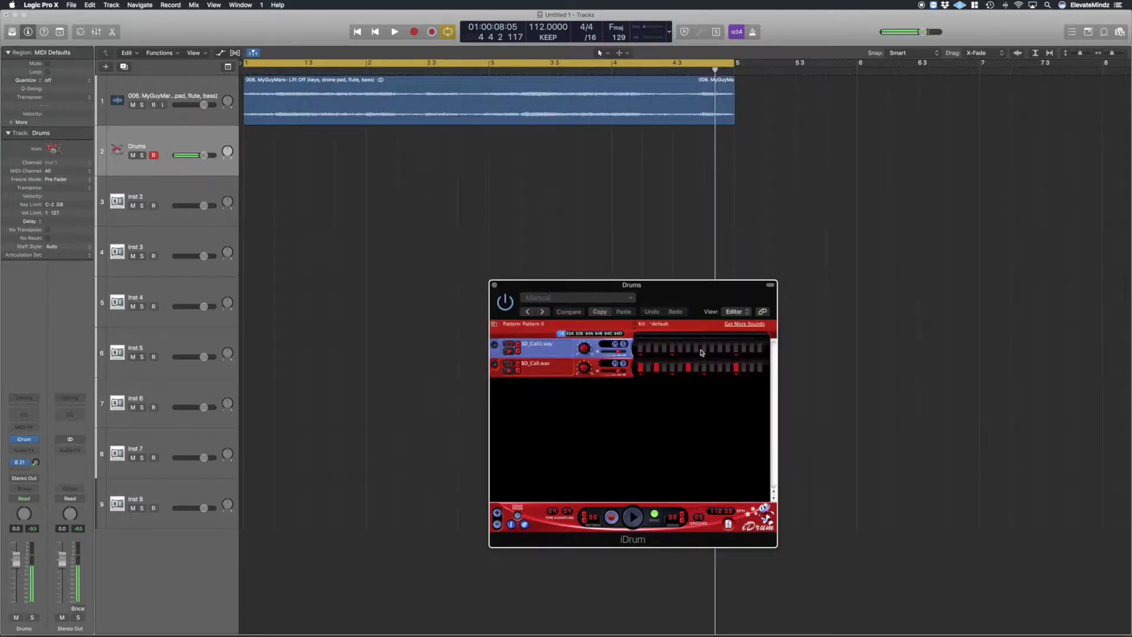
Place the snare row below the BD_Call kick row and audition the kick-and-snare beat
key("space")
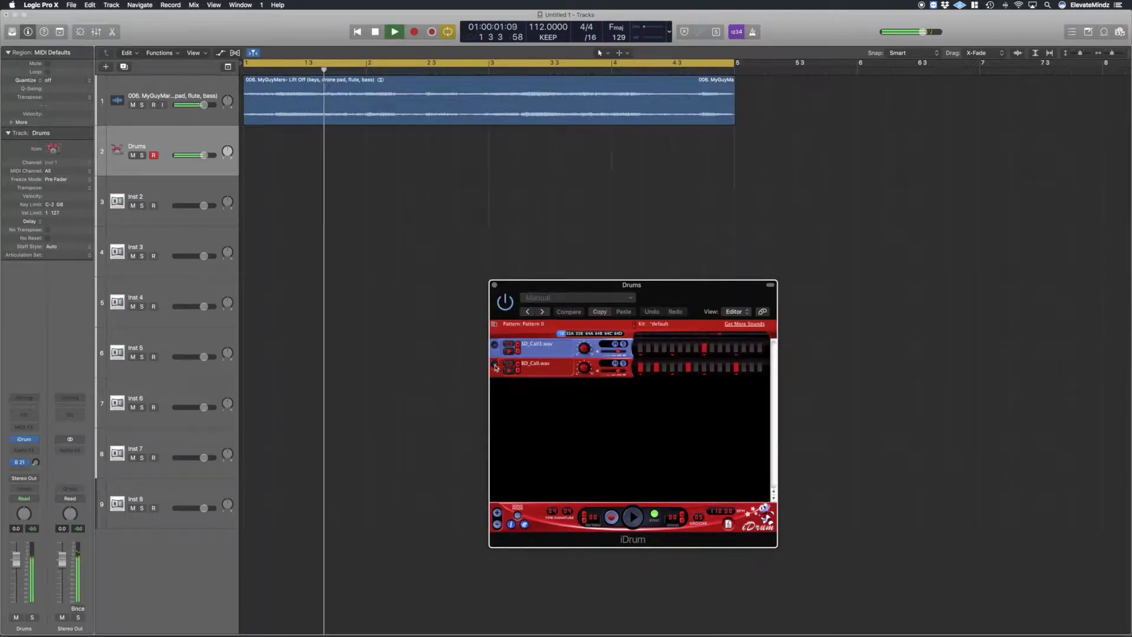
left_click(498, 345)
left_click_drag(498, 344, 626, 377)
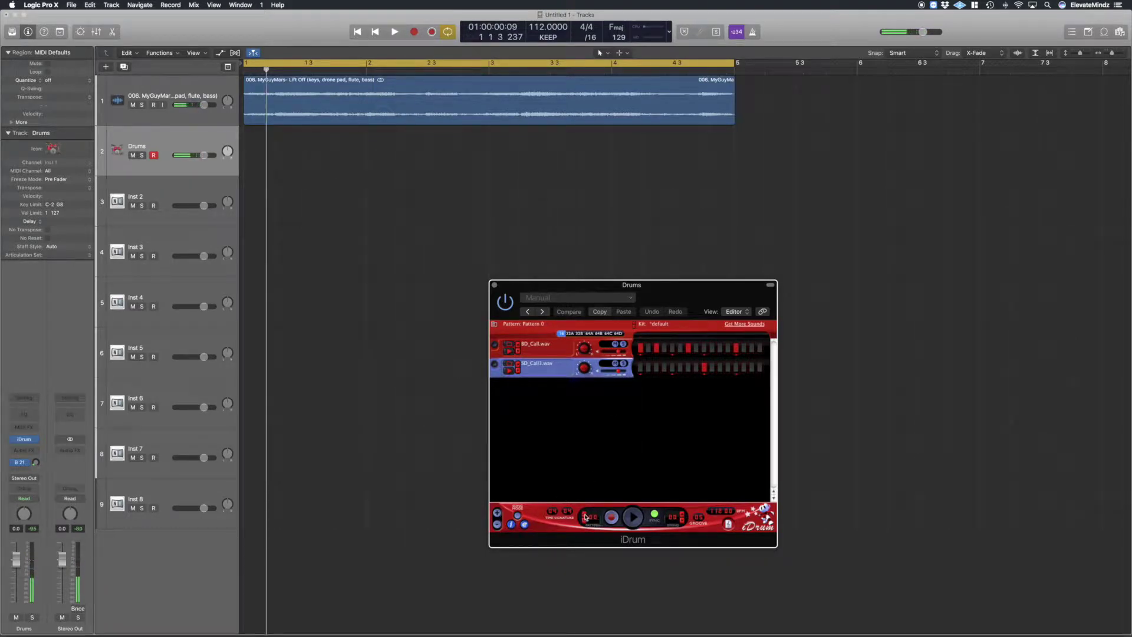
key("space")
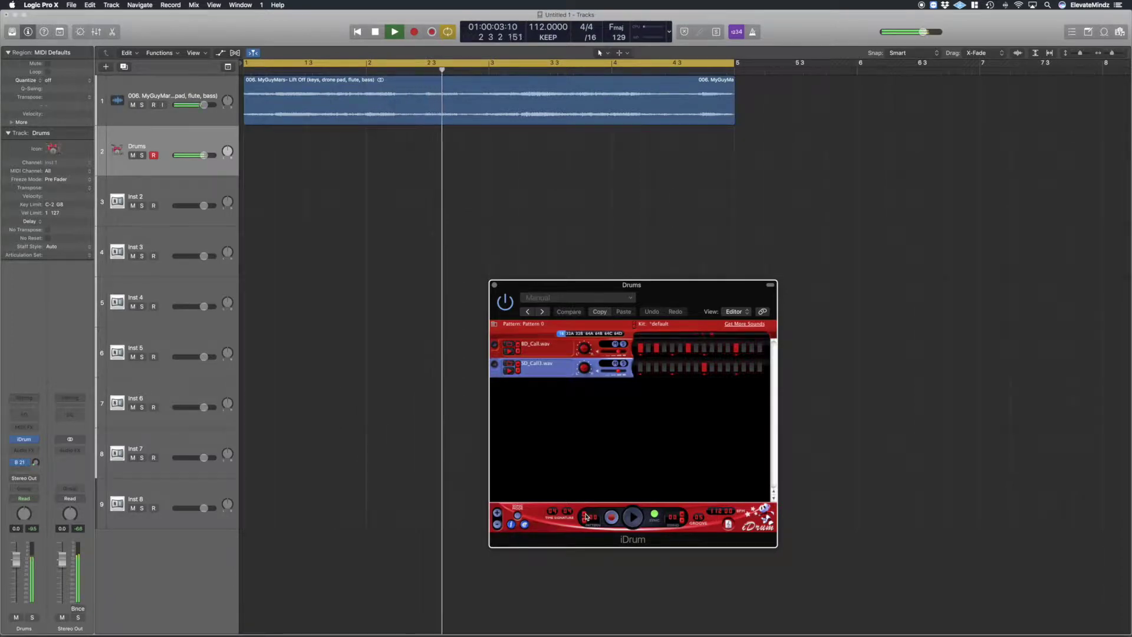
key("space")
Add three more hits to the drum pattern, then close iDrum
left_click(687, 348)
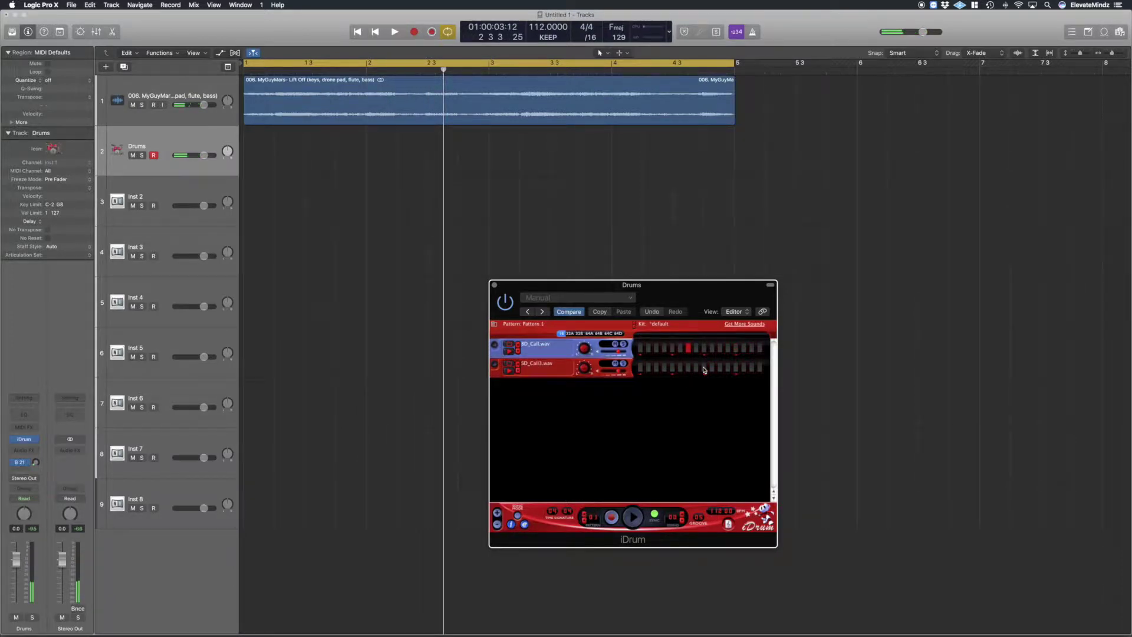
left_click(704, 368)
key("space")
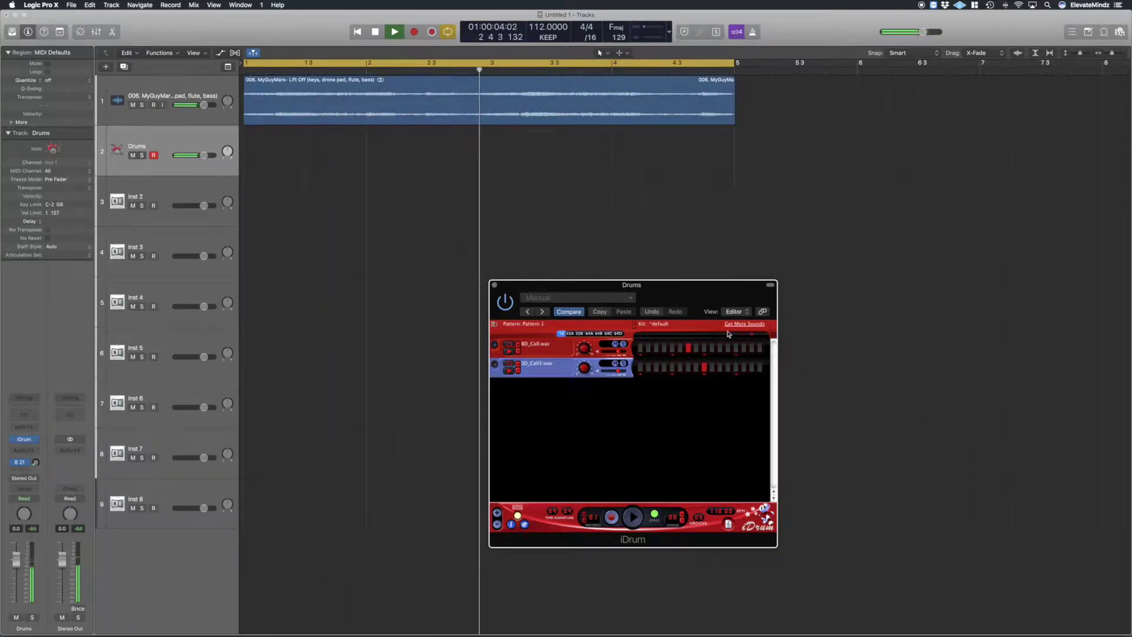
left_click(736, 348)
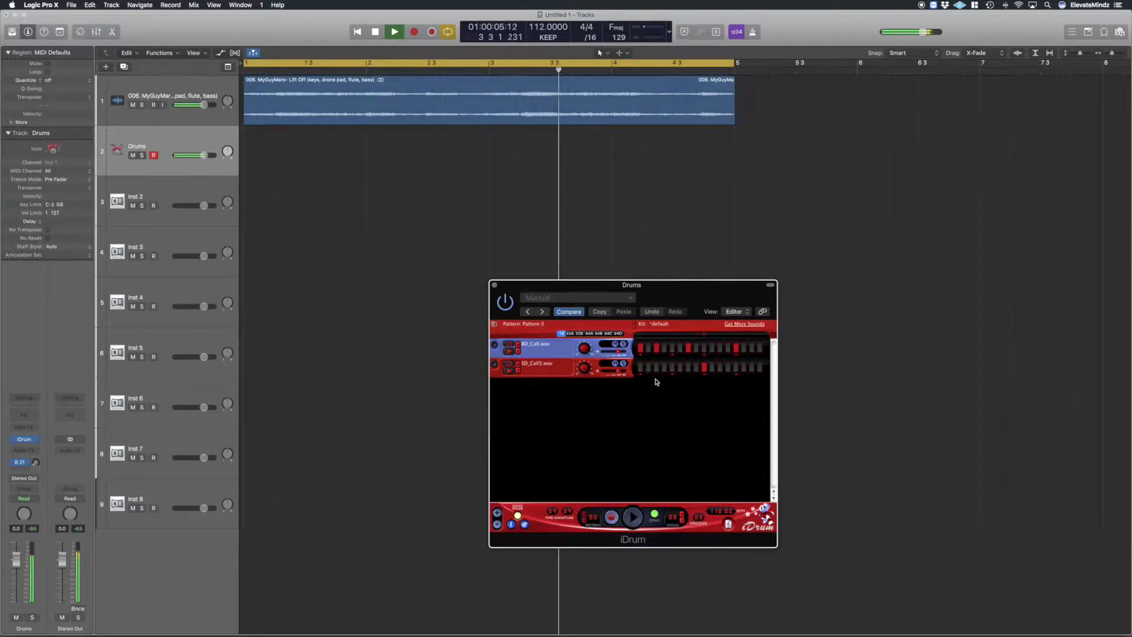
left_click(495, 285)
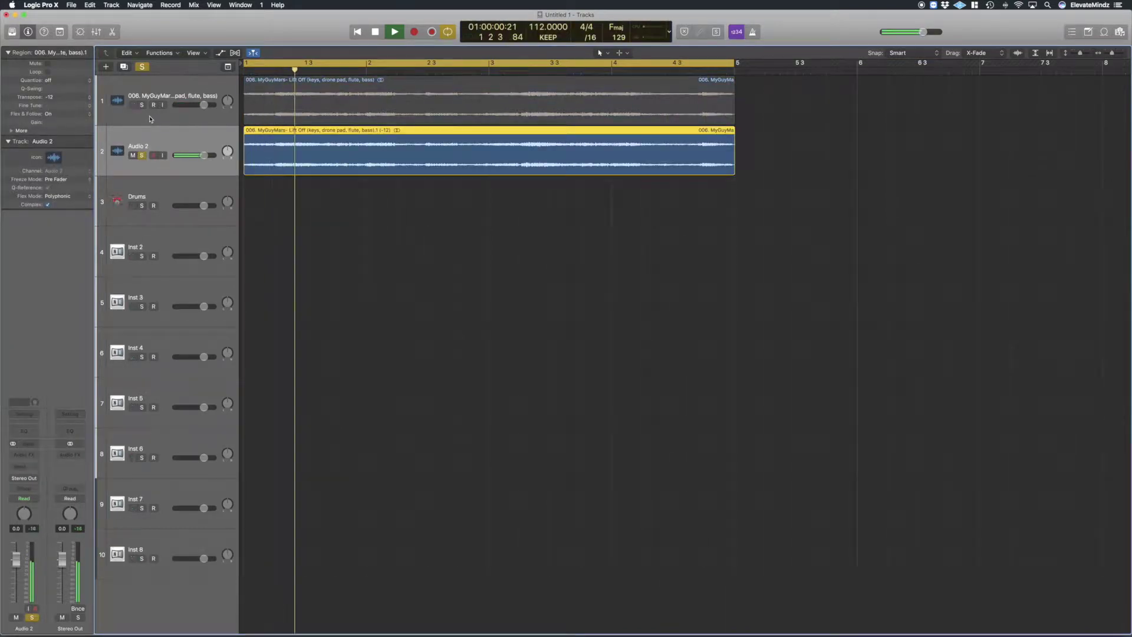
Insert a stereo Tremolo on Audio 2 and lower its phase from 180° to 0°
left_click(27, 454)
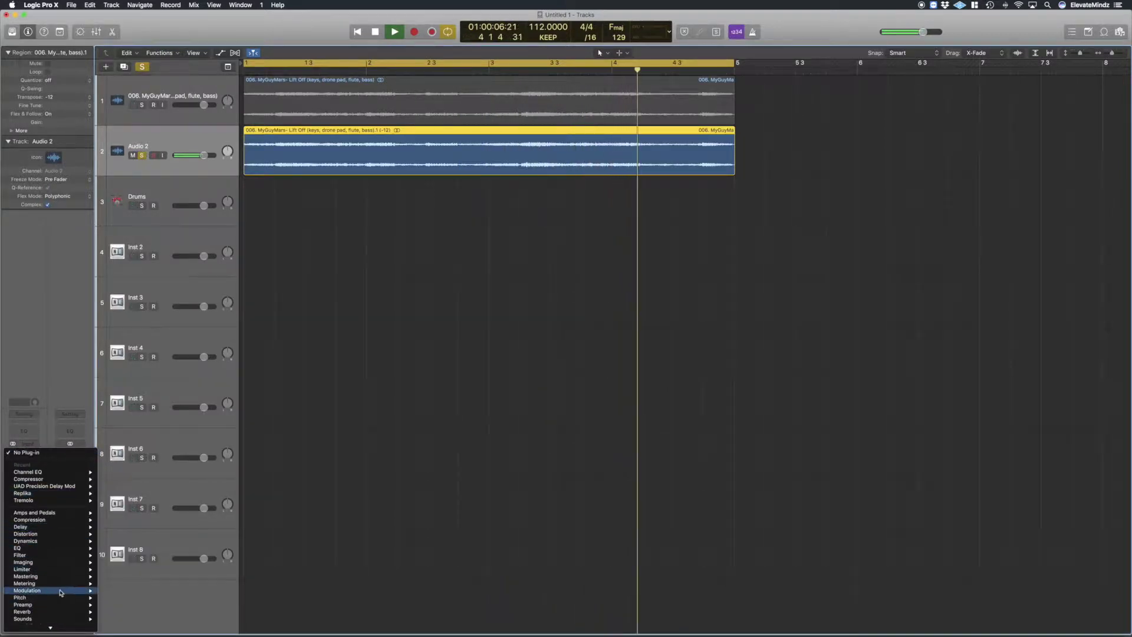
mouse_move(61, 591)
mouse_move(177, 620)
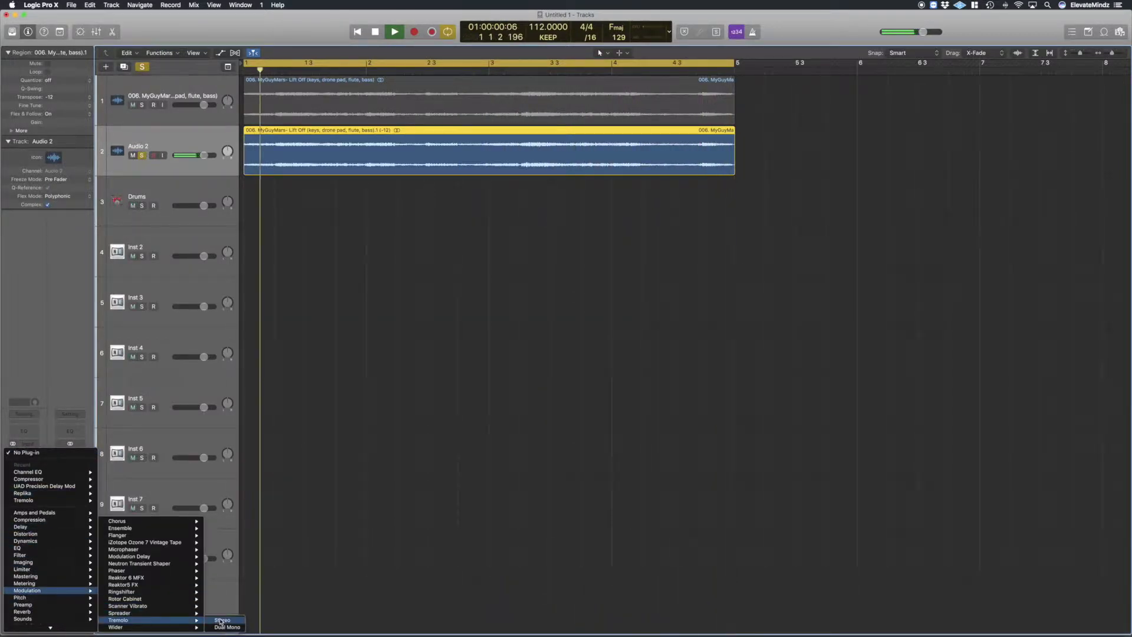
left_click(222, 620)
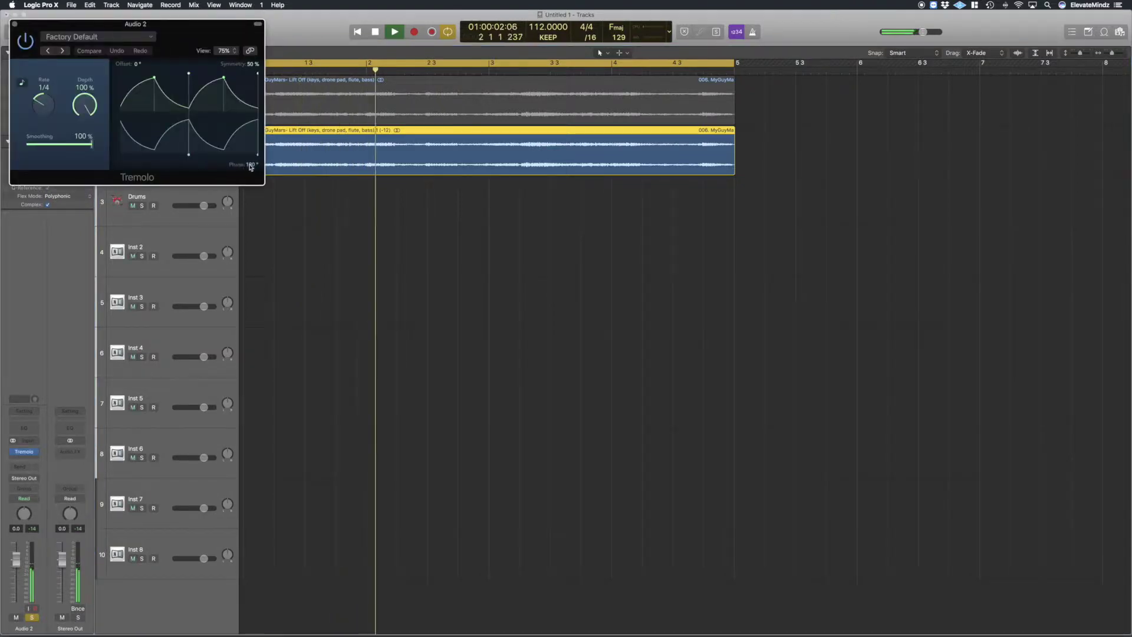
left_click_drag(251, 167, 249, 274)
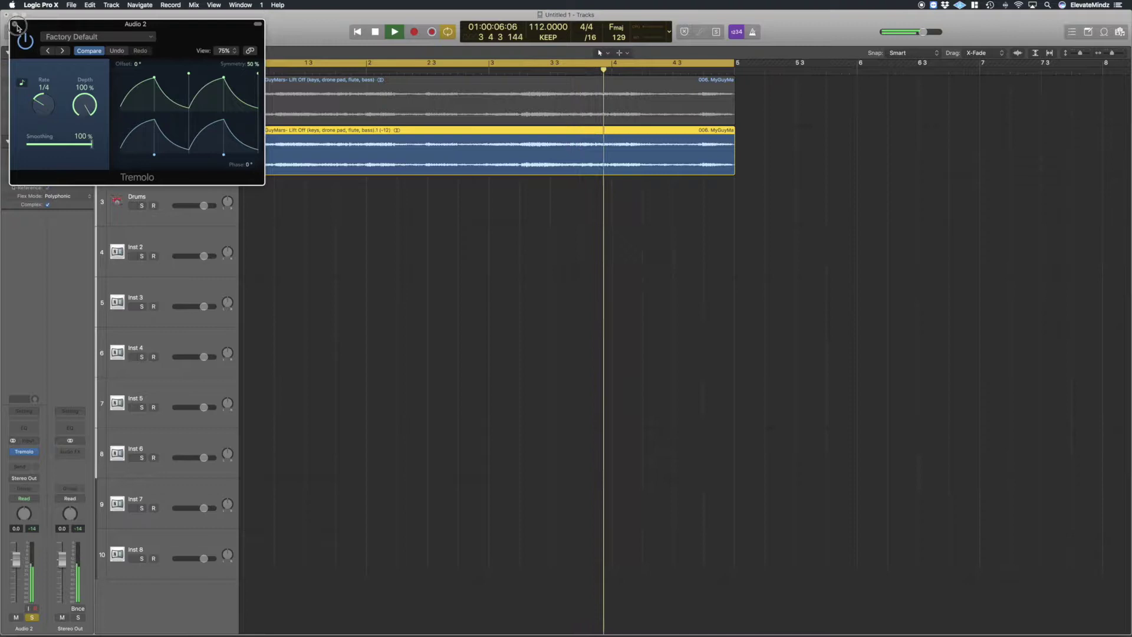
left_click(16, 25)
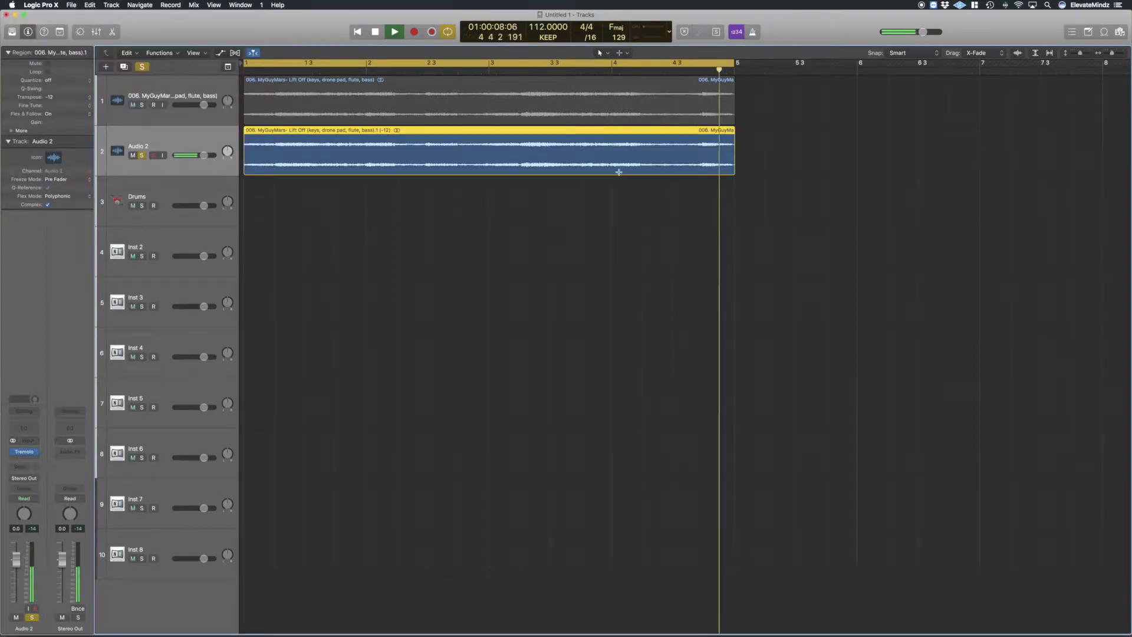
Select both Lift Off regions and set Fade In and Fade Out to 1 in the Region inspector
key("space")
key("super+a")
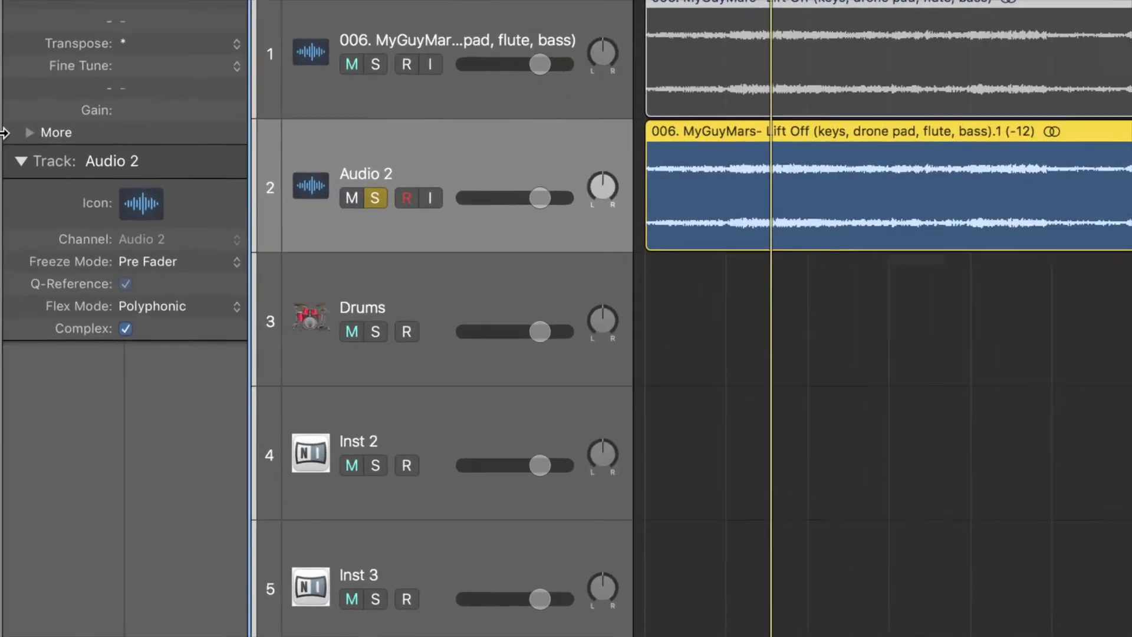
left_click(10, 131)
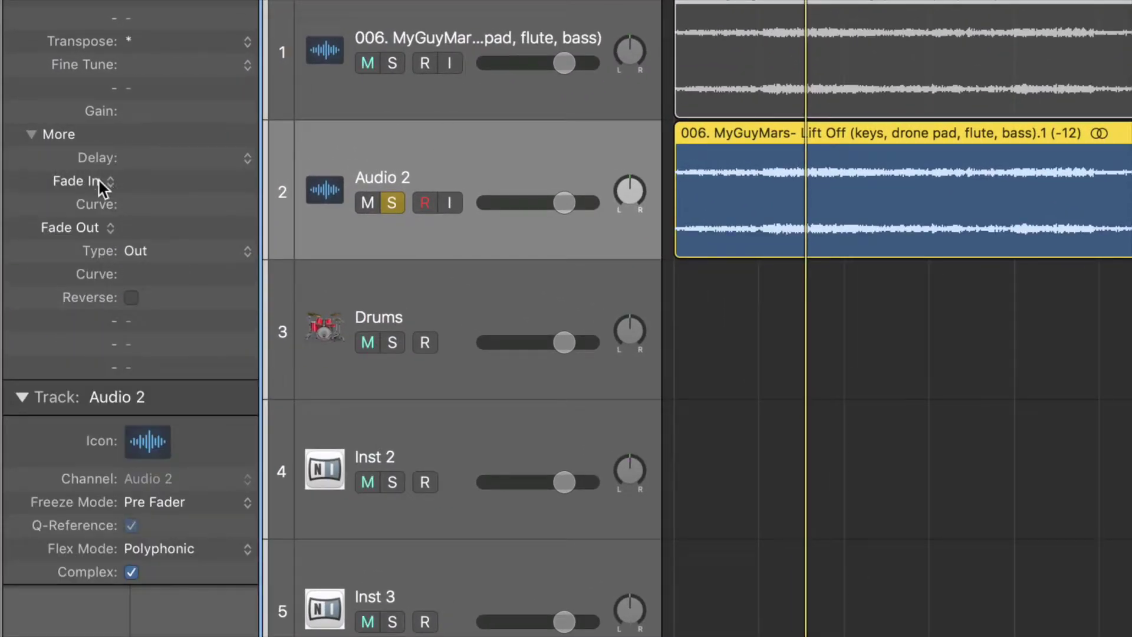
left_click_drag(126, 183, 189, 180)
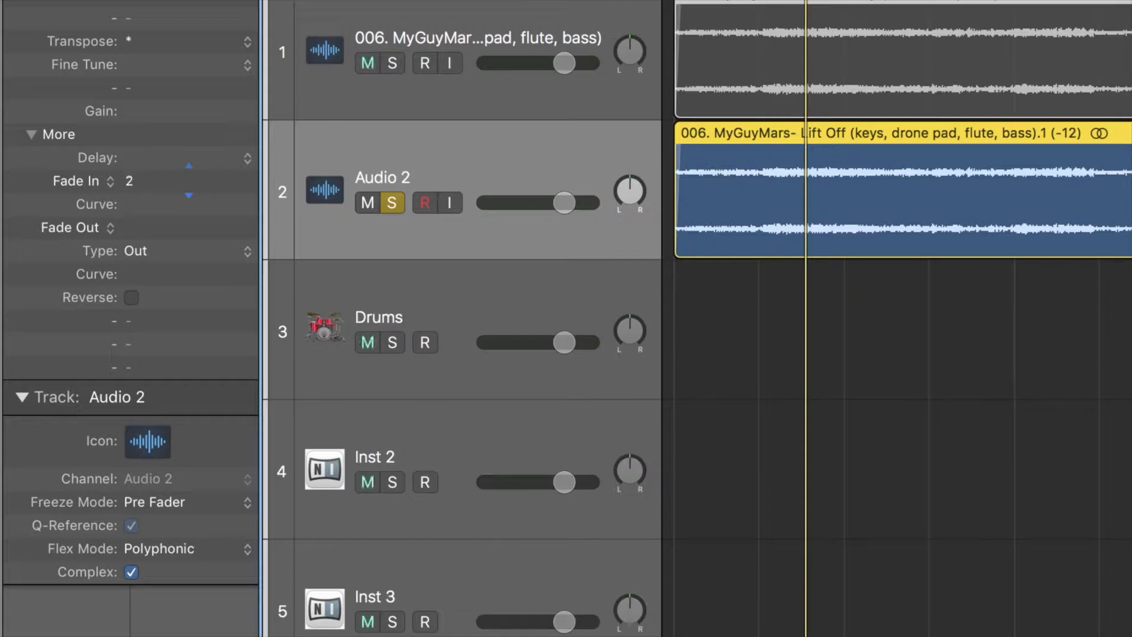
left_click_drag(188, 181, 189, 184)
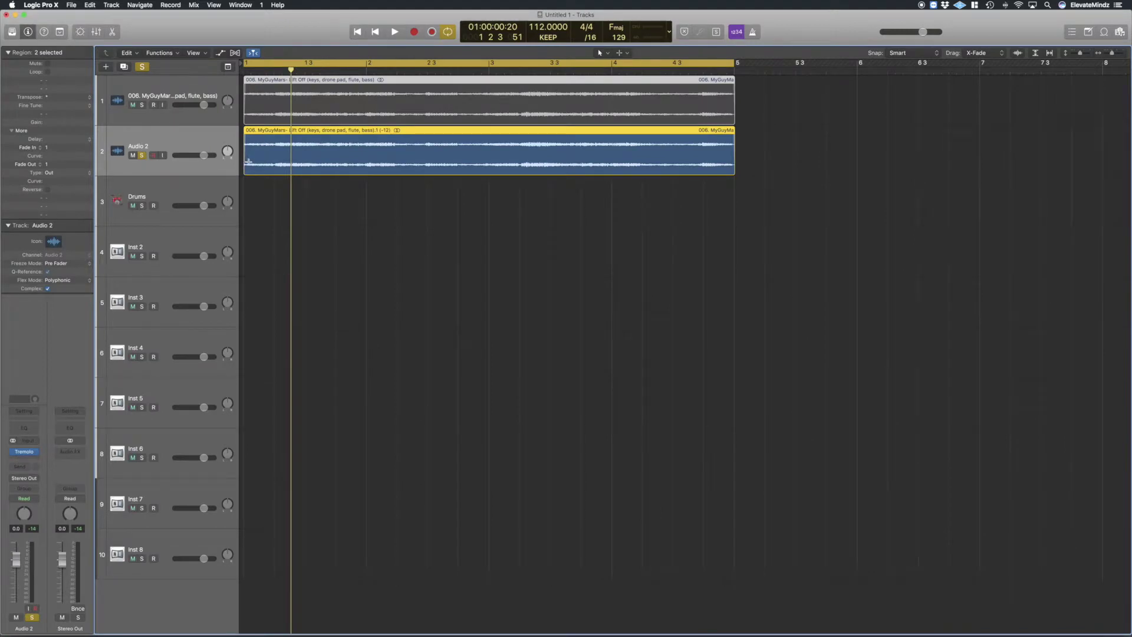
key("space")
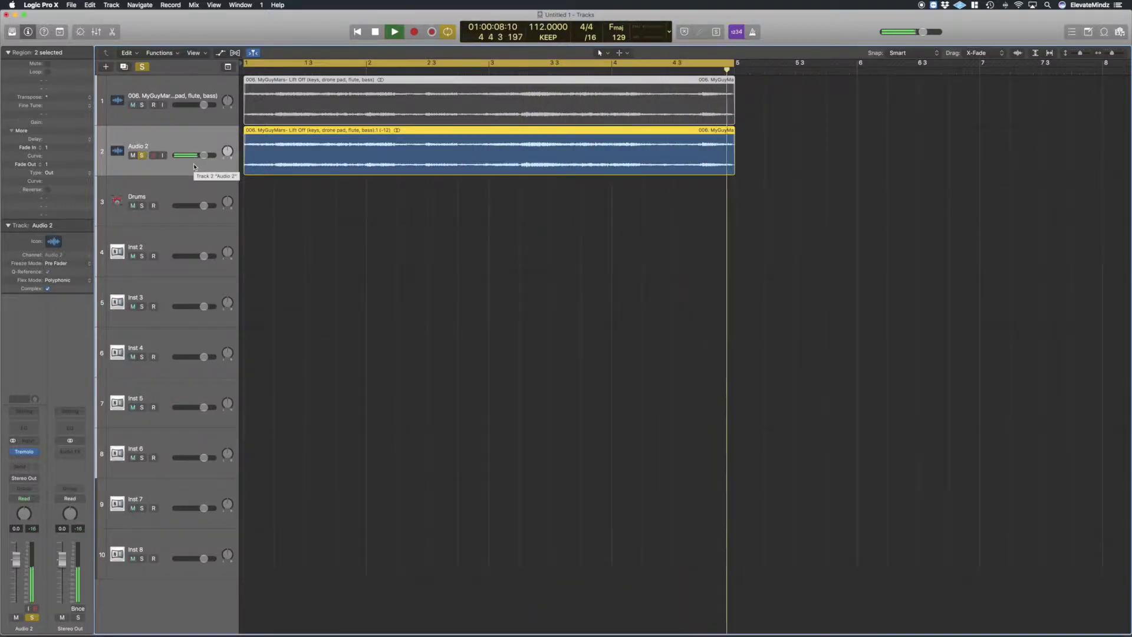
Solo the original sample track and lower the Audio 2 fader to -3.0 dB
key("space")
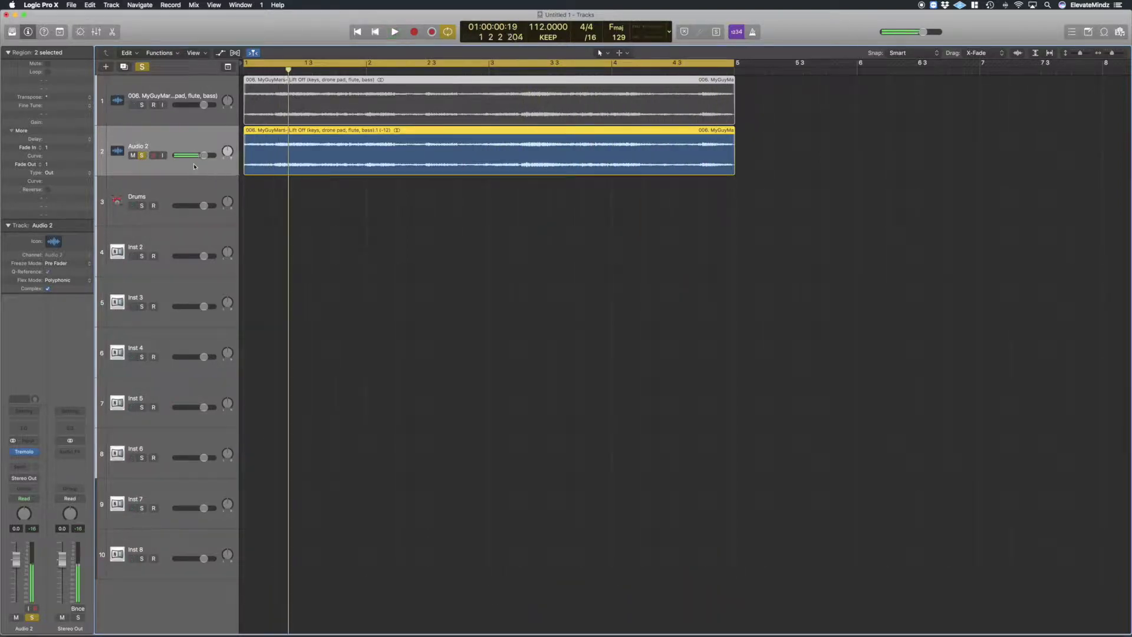
left_click(180, 194)
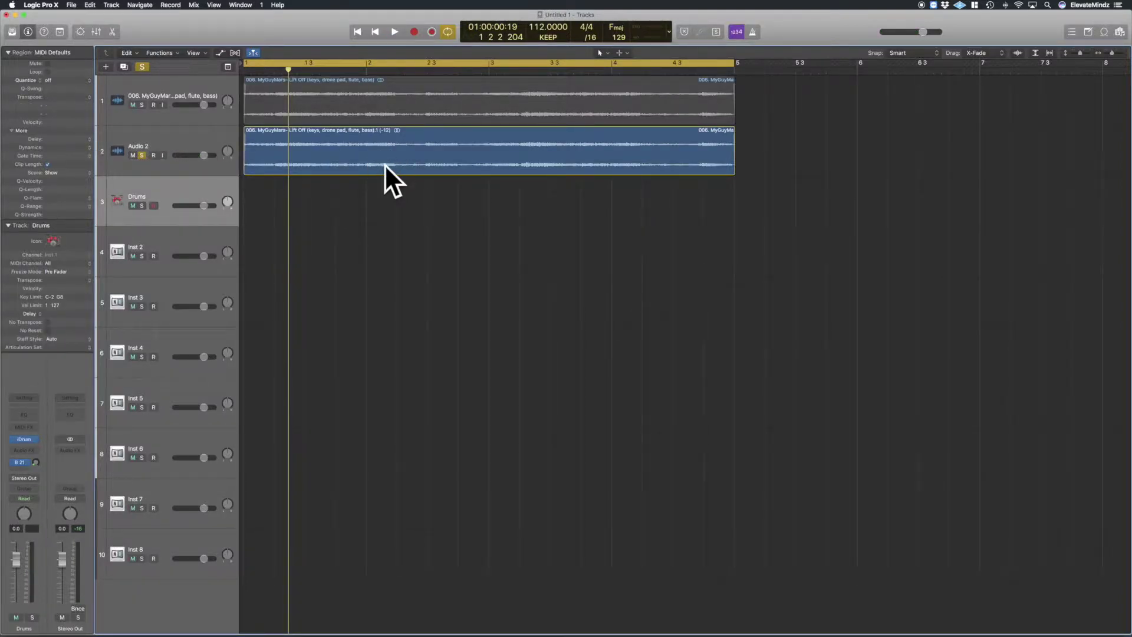
left_click(142, 105)
key("space")
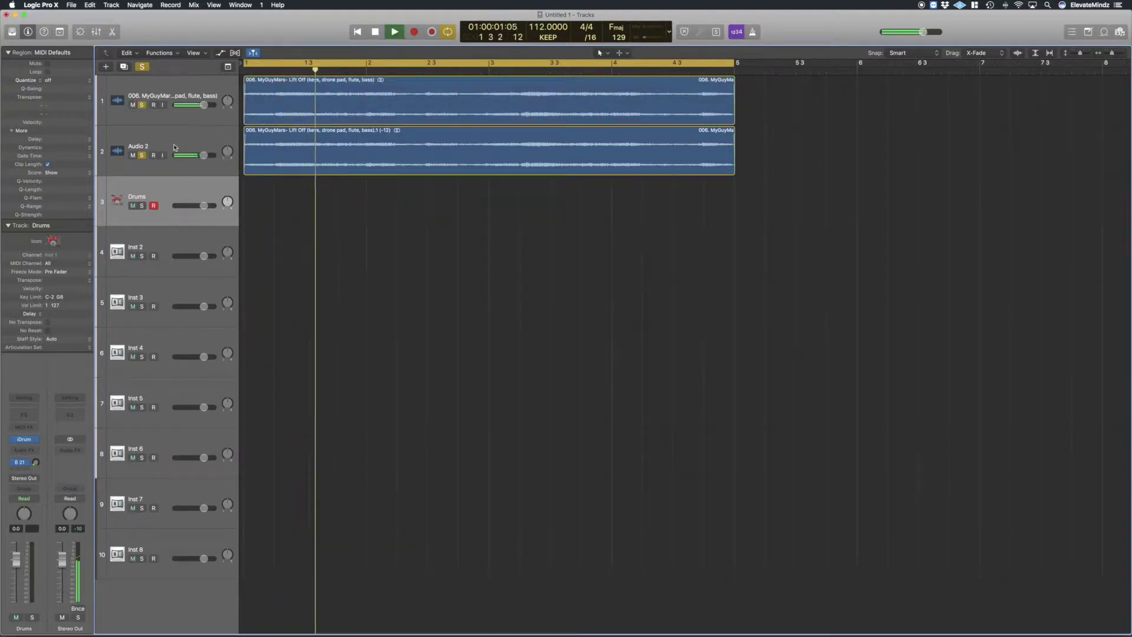
mouse_move(200, 155)
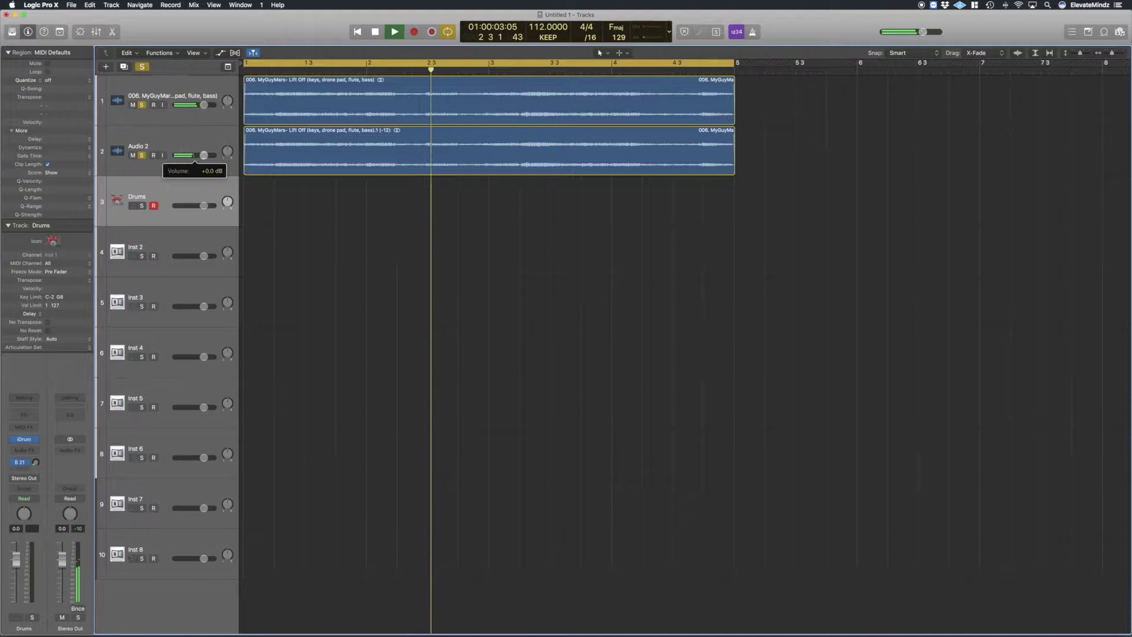
left_click_drag(200, 156, 196, 156)
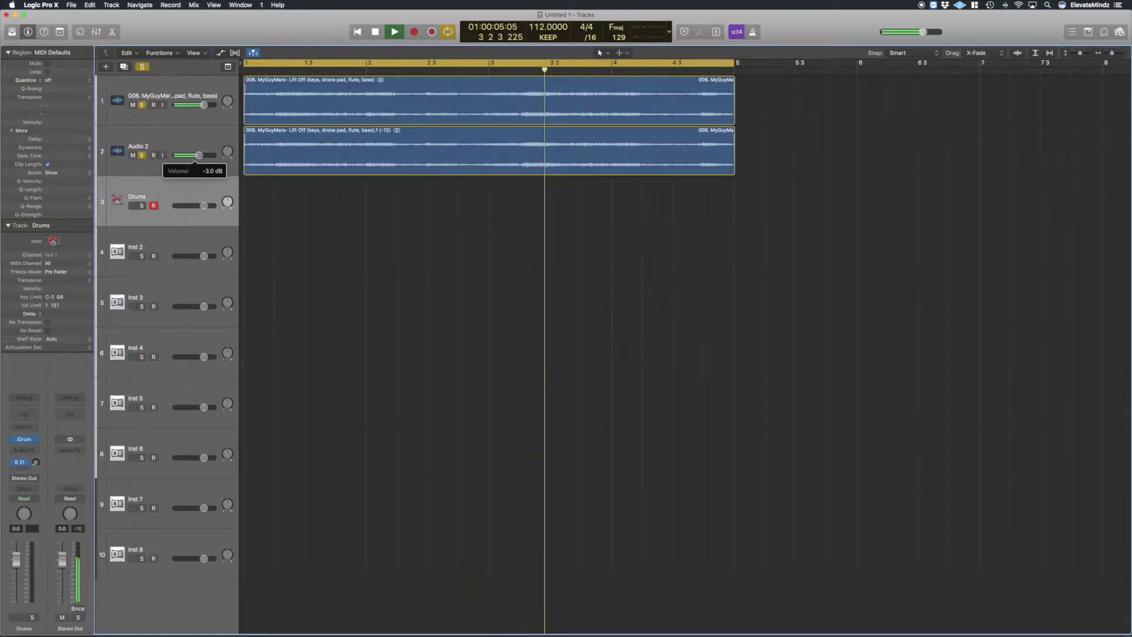
Unsolo, select both sample tracks and pull the original track down to -4.4 dB
left_click(142, 105, "alt")
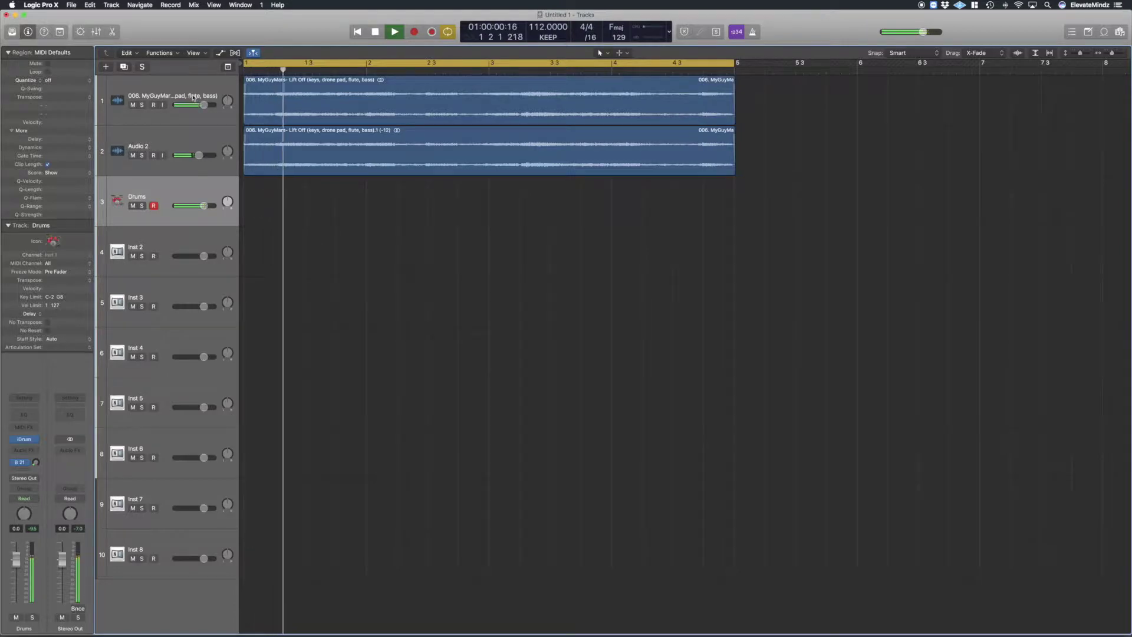
left_click(199, 129)
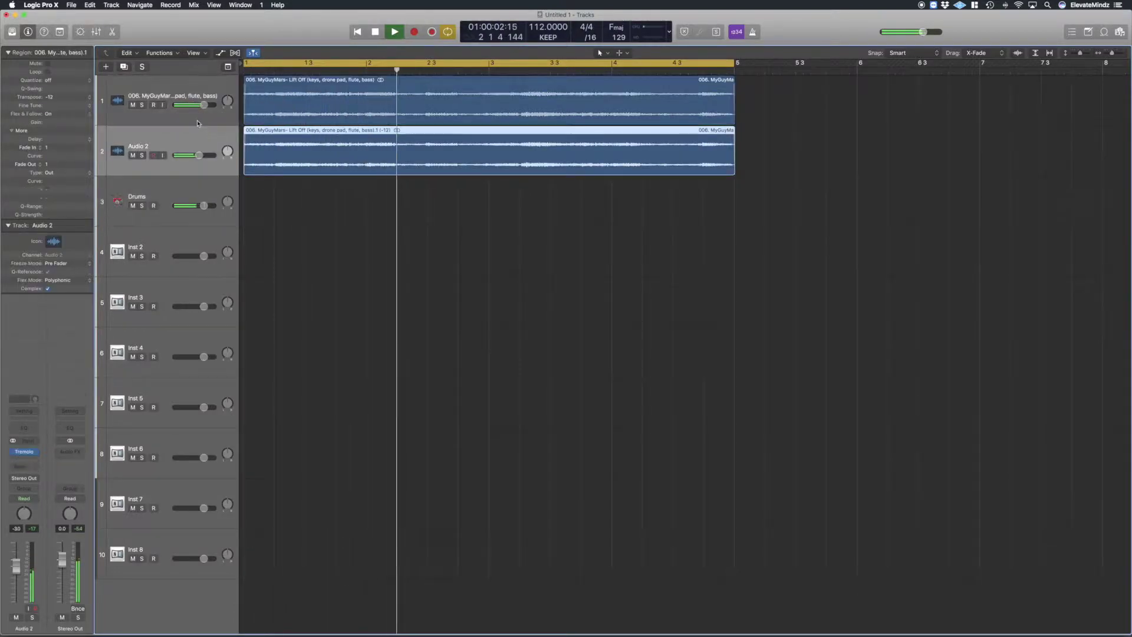
left_click(188, 118, "shift")
left_click_drag(204, 105, 195, 105)
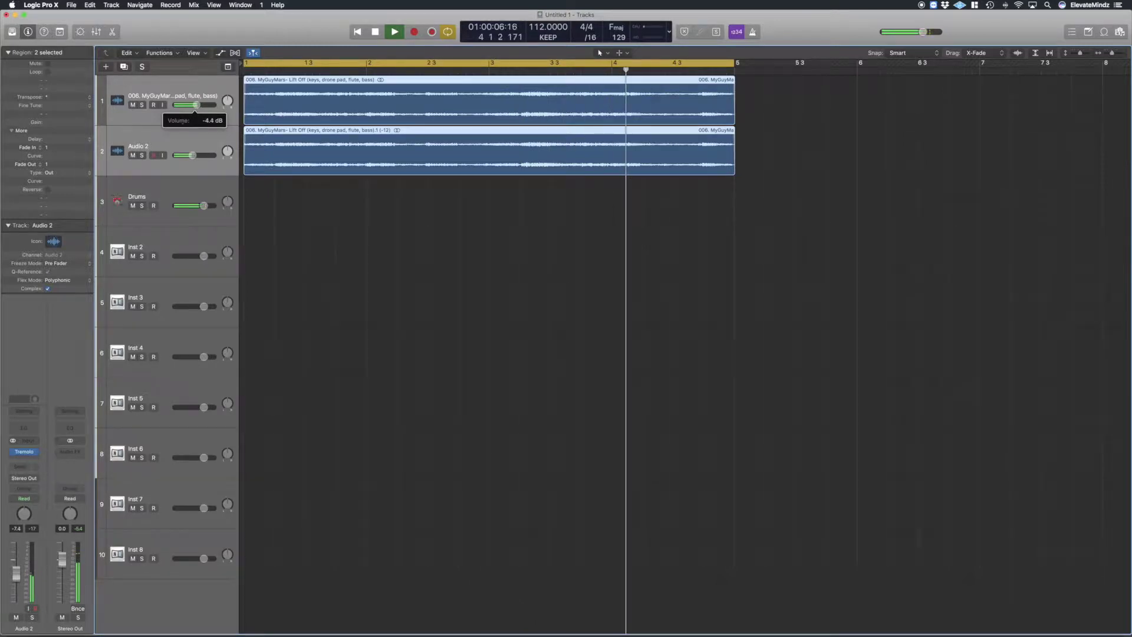
Stop playback and reposition the Komplete Kontrol window showing the empty Kontakt 5
key("space")
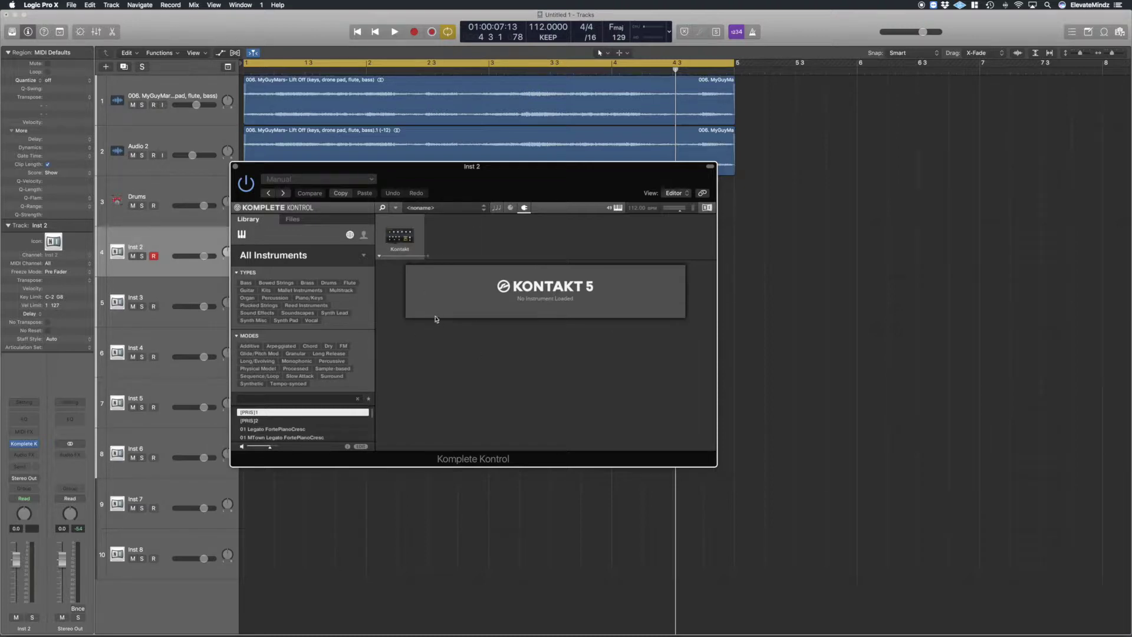
left_click_drag(421, 179, 472, 227)
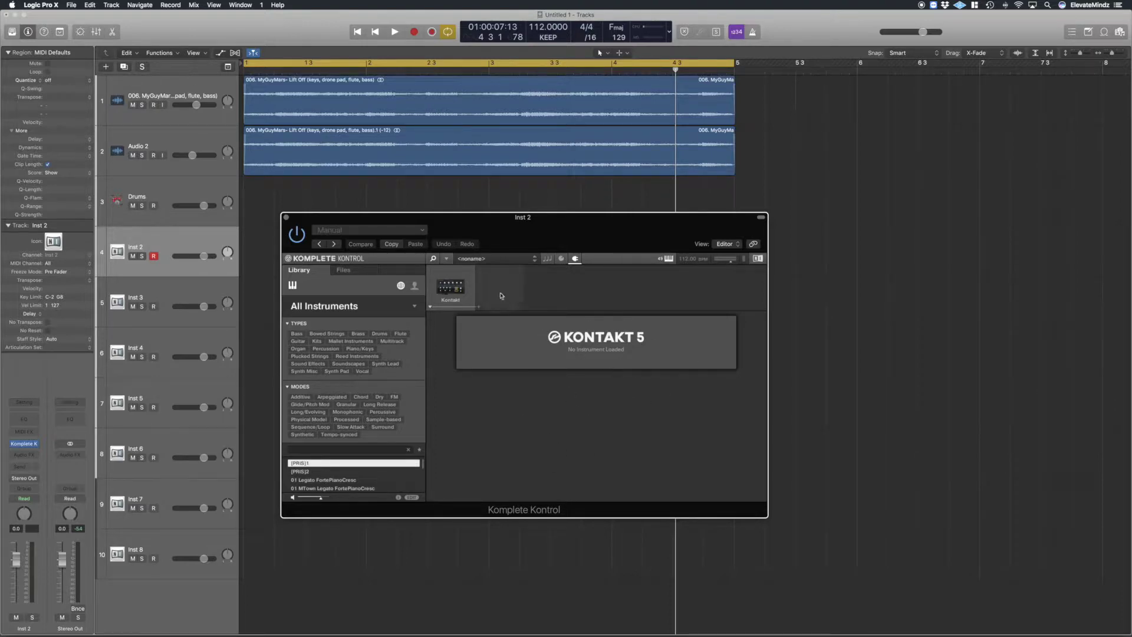
Choose View > Edit View in Komplete Kontrol to reveal the Kontakt library list
left_click(446, 258)
mouse_move(475, 299)
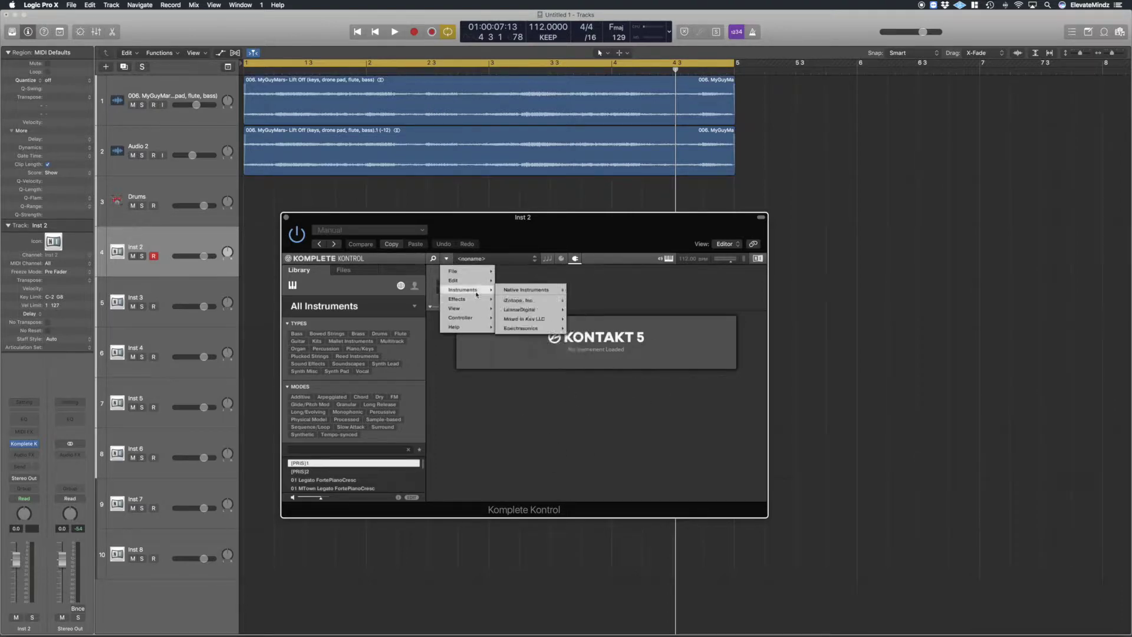
mouse_move(527, 290)
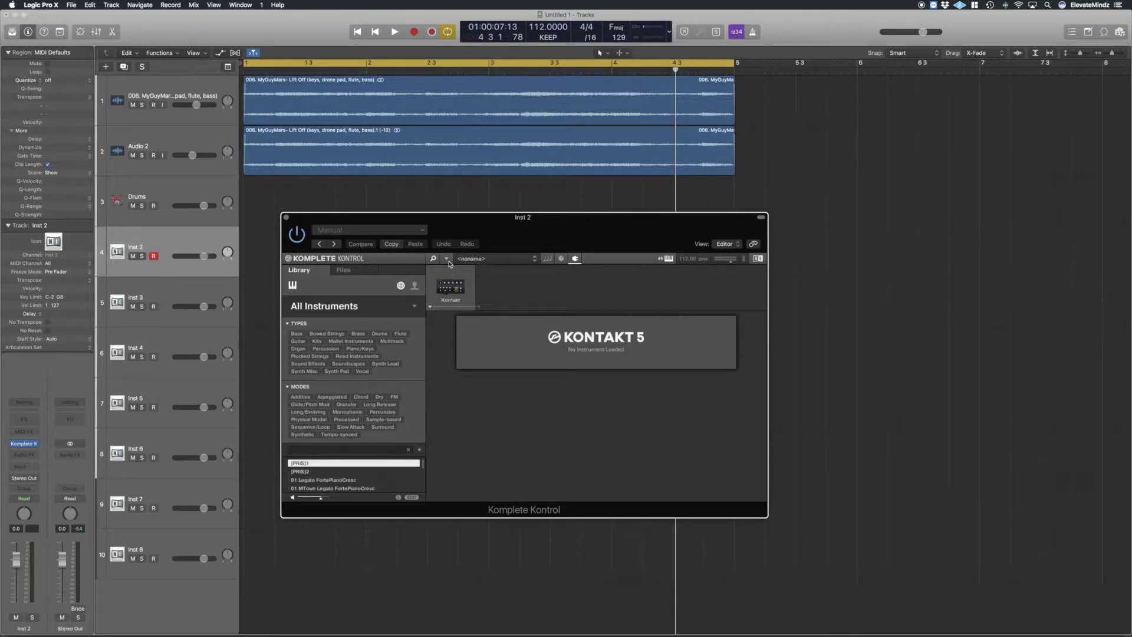
left_click(447, 260)
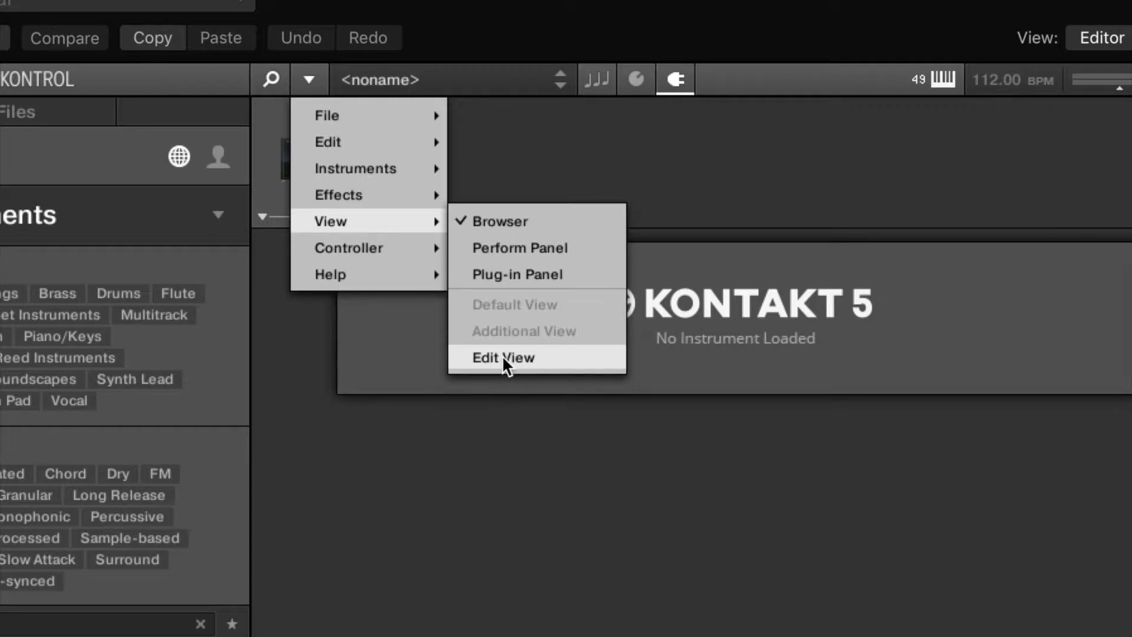
left_click(504, 356)
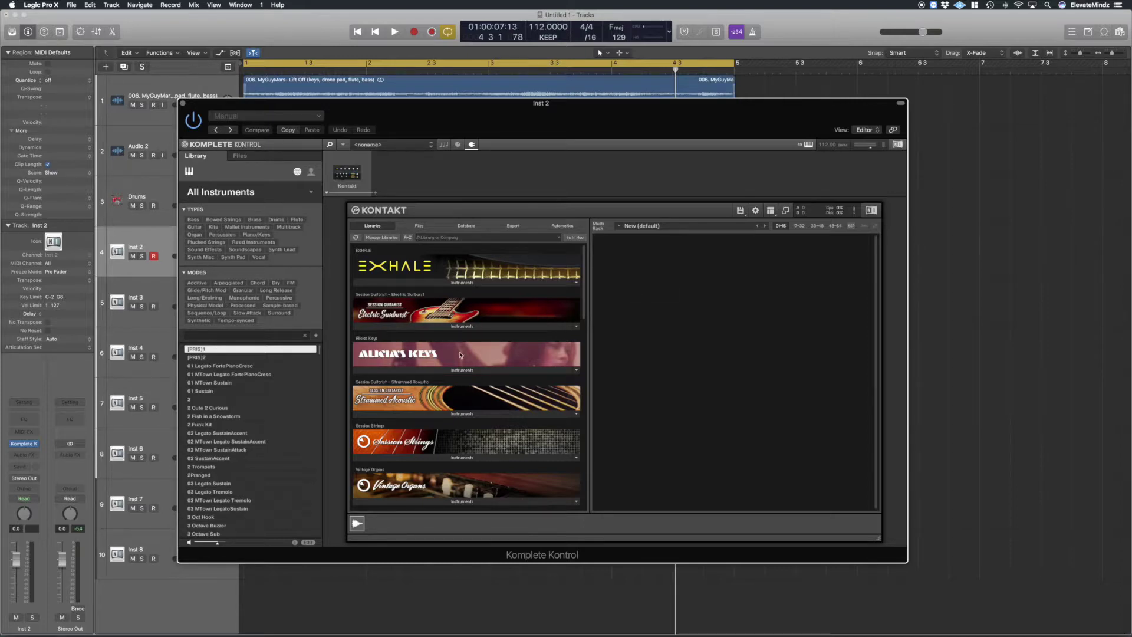
Load BONUS 808 Percussions.nki from the Urban 808 folder through Kontakt's Quick-Load
left_click(36, 447)
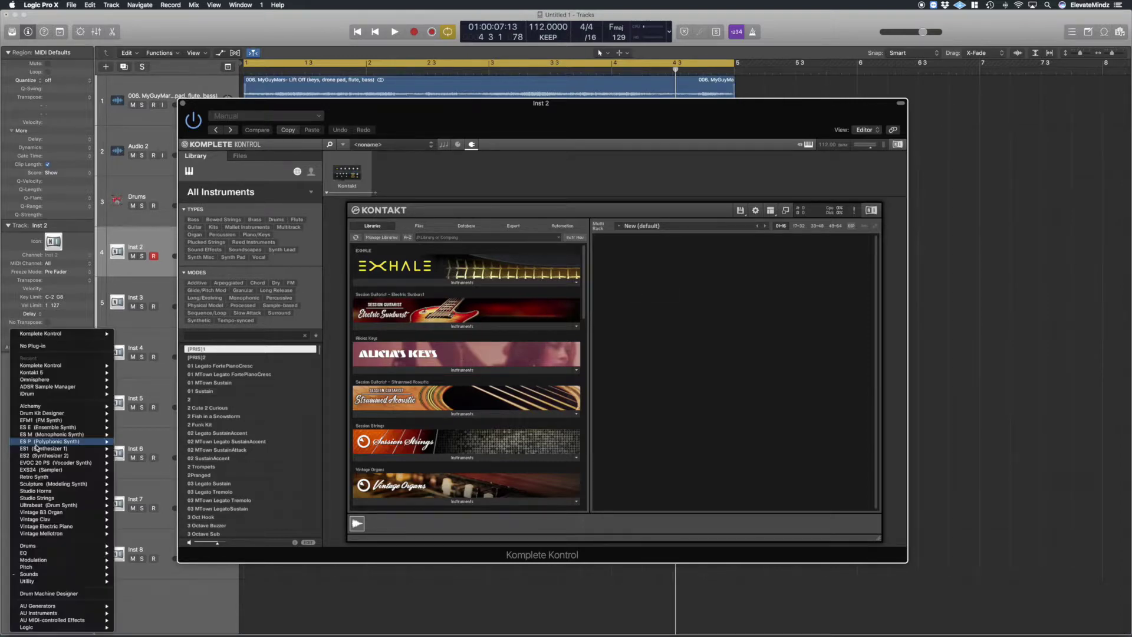
mouse_move(48, 379)
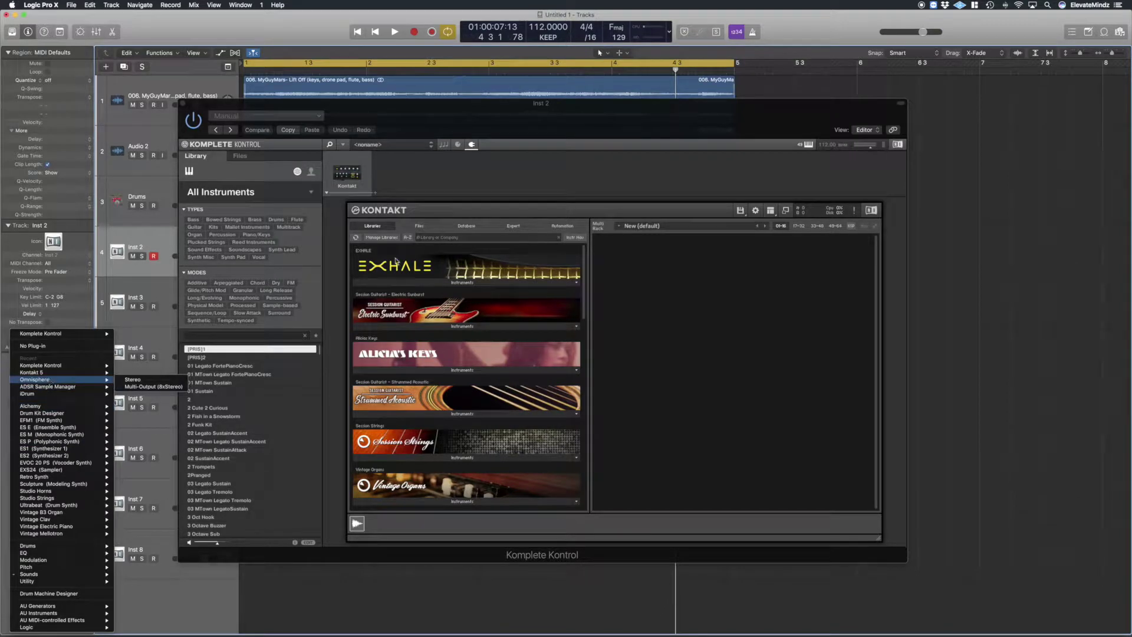
left_click(638, 152)
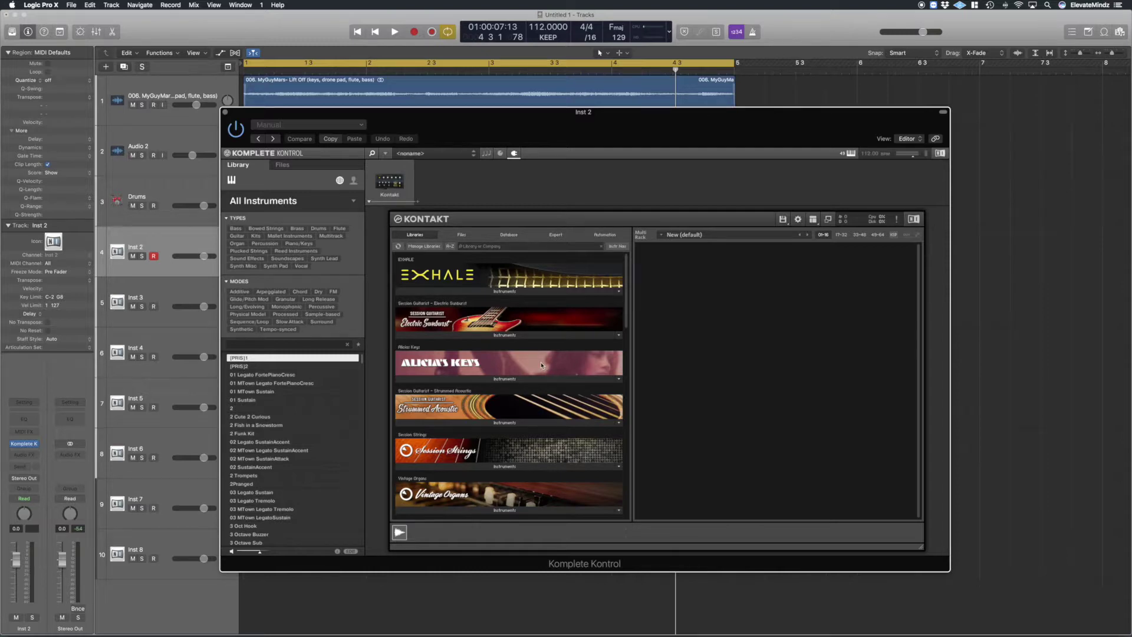
right_click(679, 353)
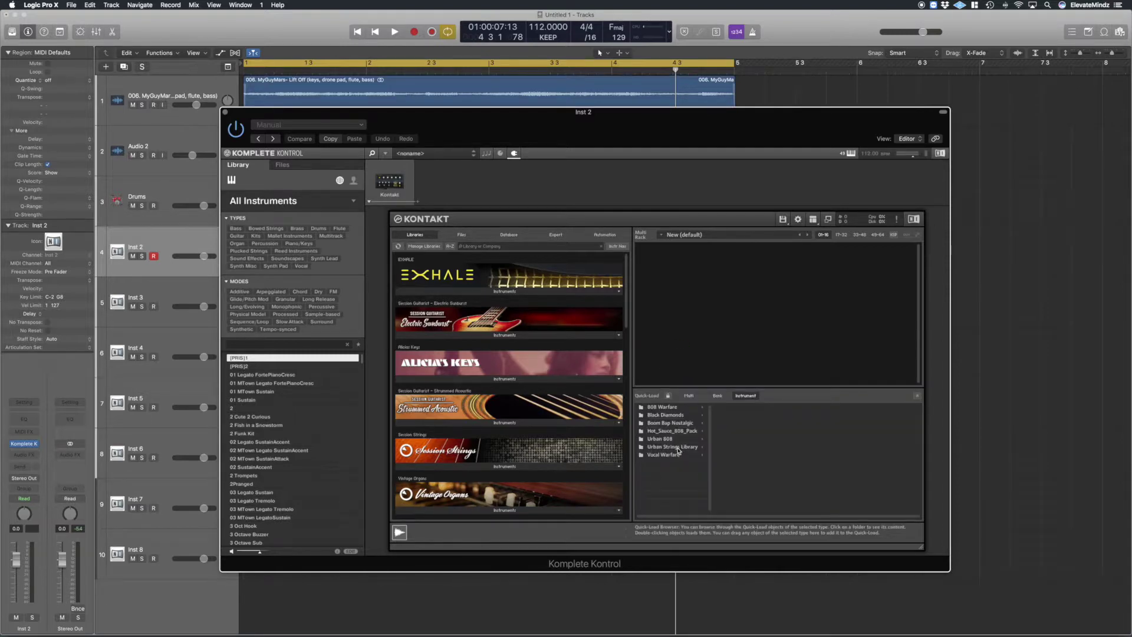
left_click(675, 441)
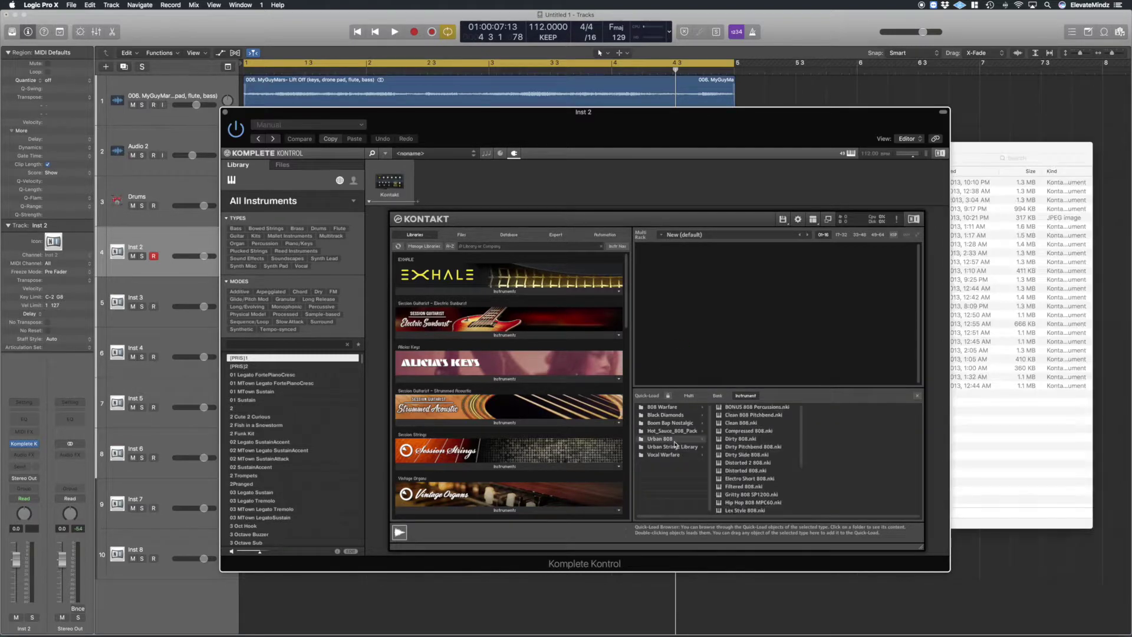
double_click(756, 408)
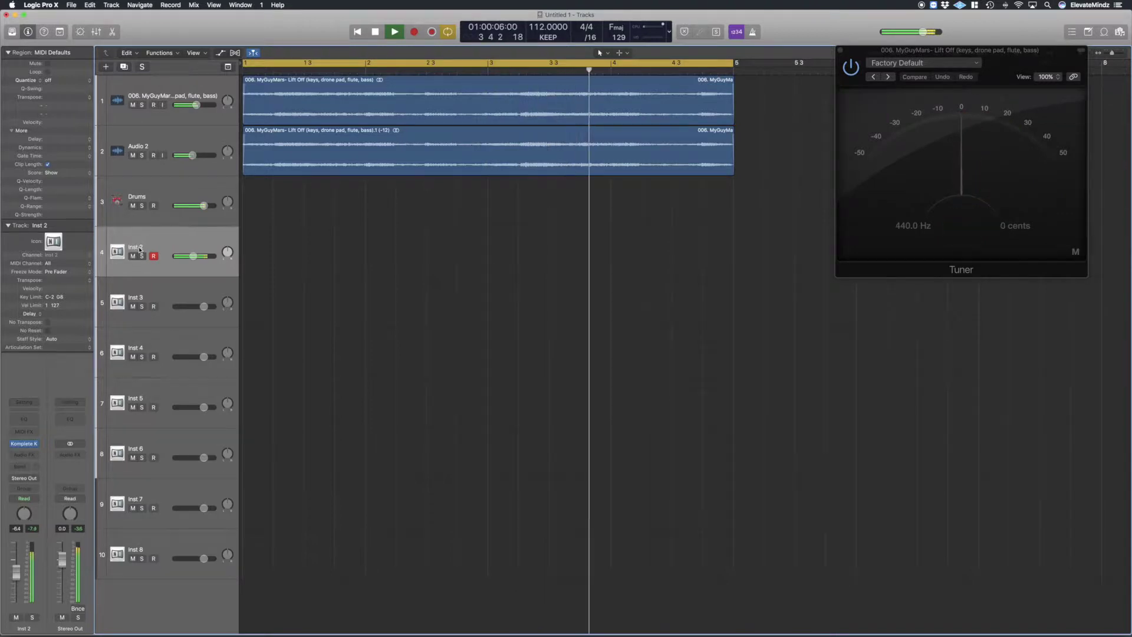
Open the Inst 2 808 region in the Piano Roll and shift the bar 2 F2 note slightly later
key("space")
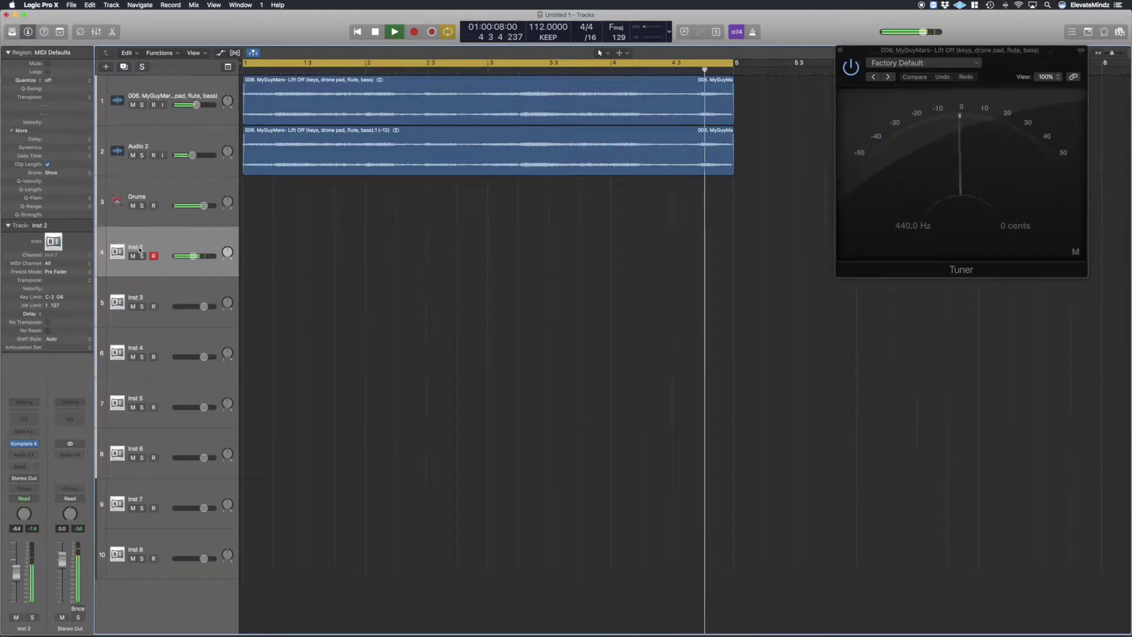
key("shift+r")
key("e")
left_click(403, 510)
key("space")
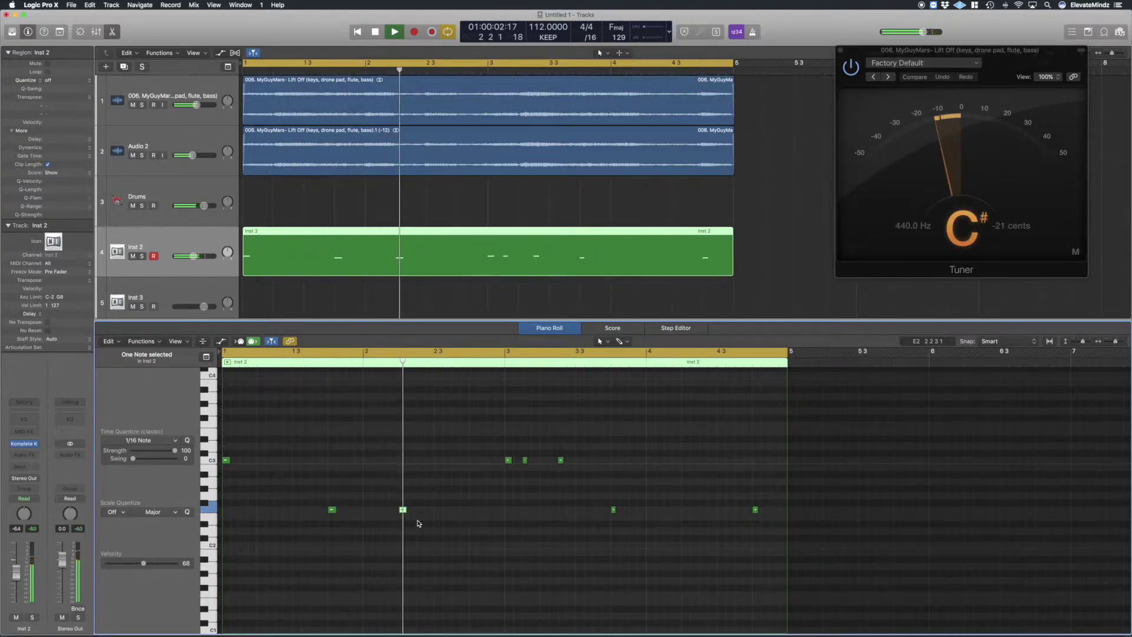
key("space")
left_click_drag(403, 510, 420, 511)
key("space")
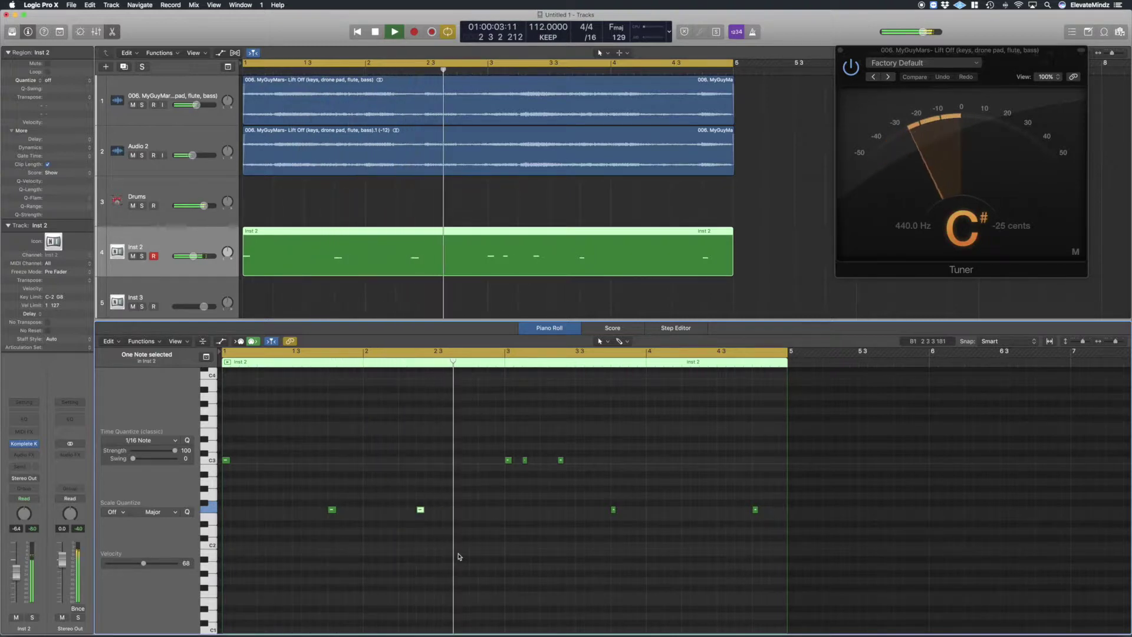
key("space")
key("space")
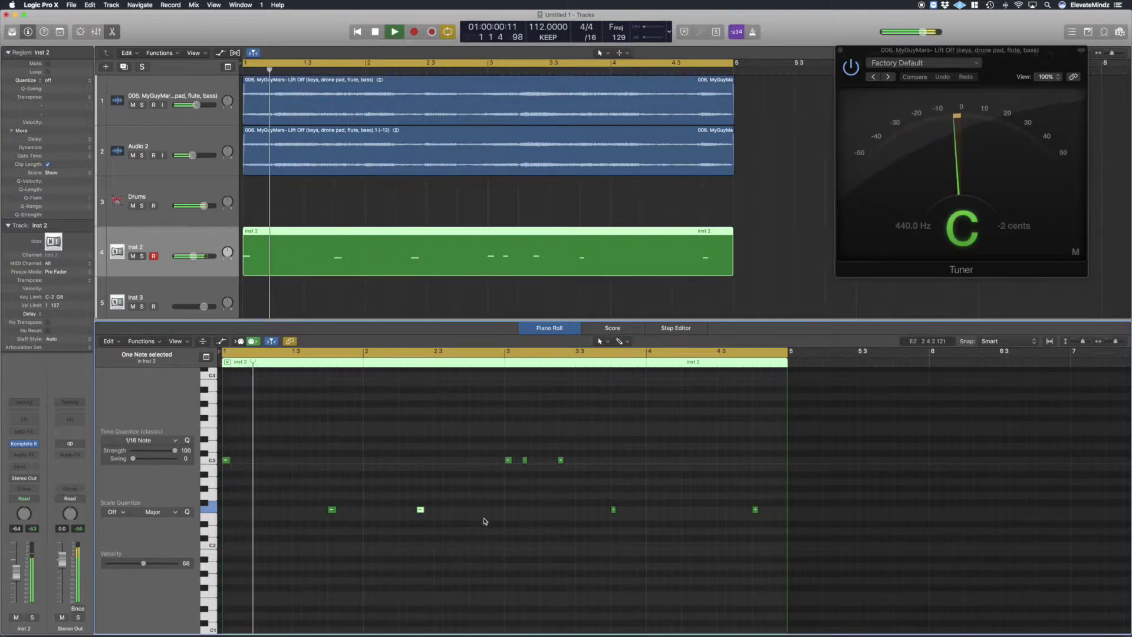
Add two new F2 808 notes, nudging the first one slightly earlier, while the loop plays
left_click(488, 510, "super")
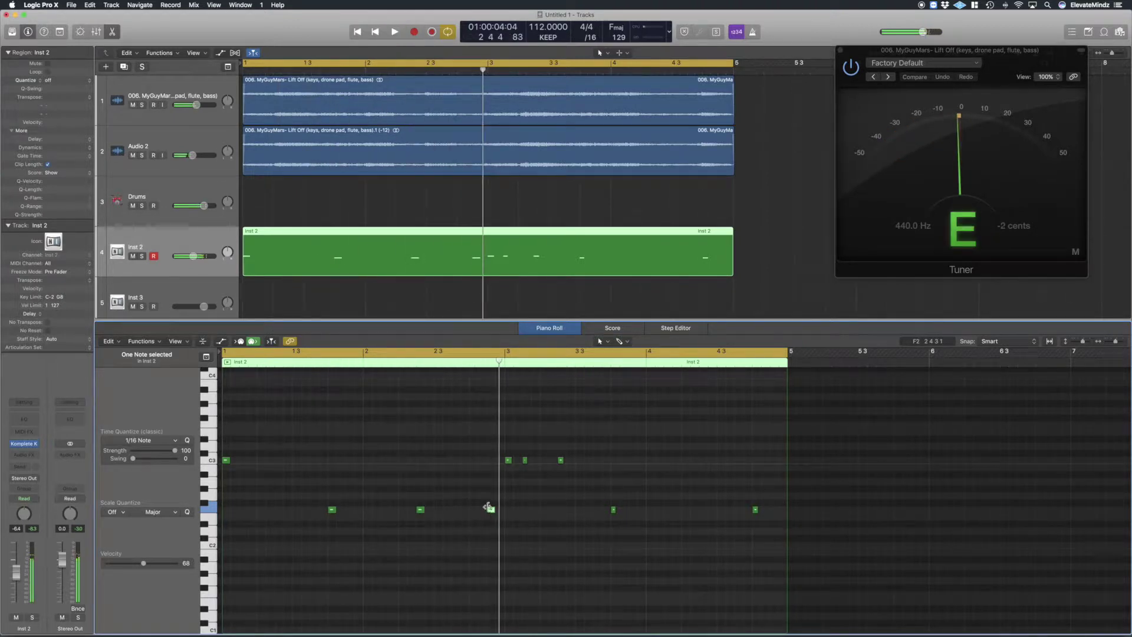
key("space")
left_click_drag(489, 510, 475, 510)
key("space")
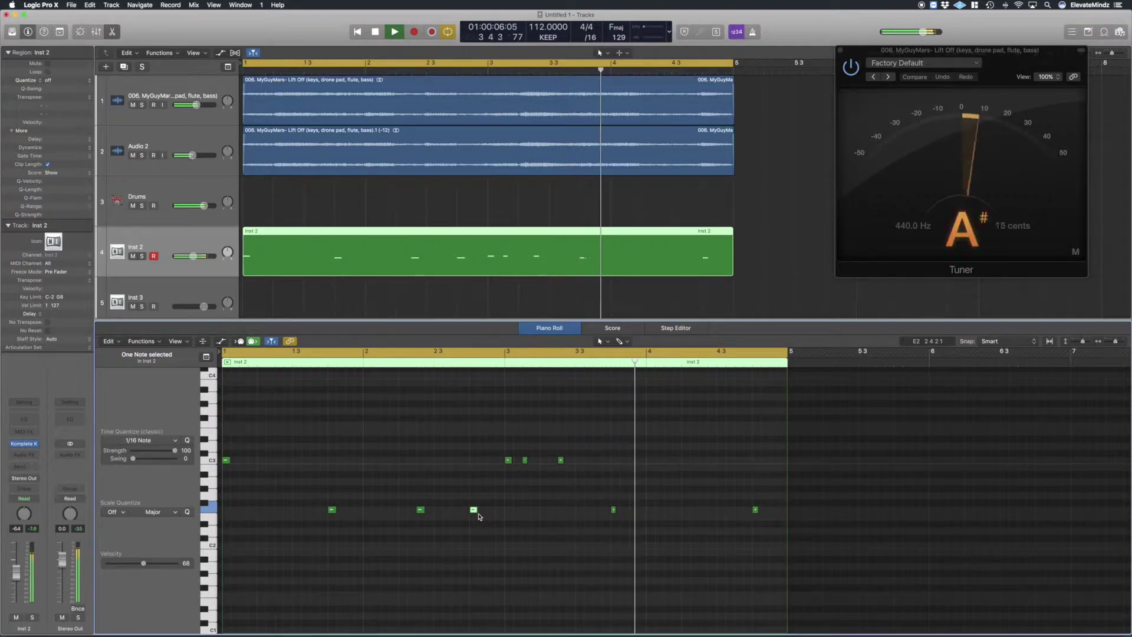
left_click(703, 510, "super")
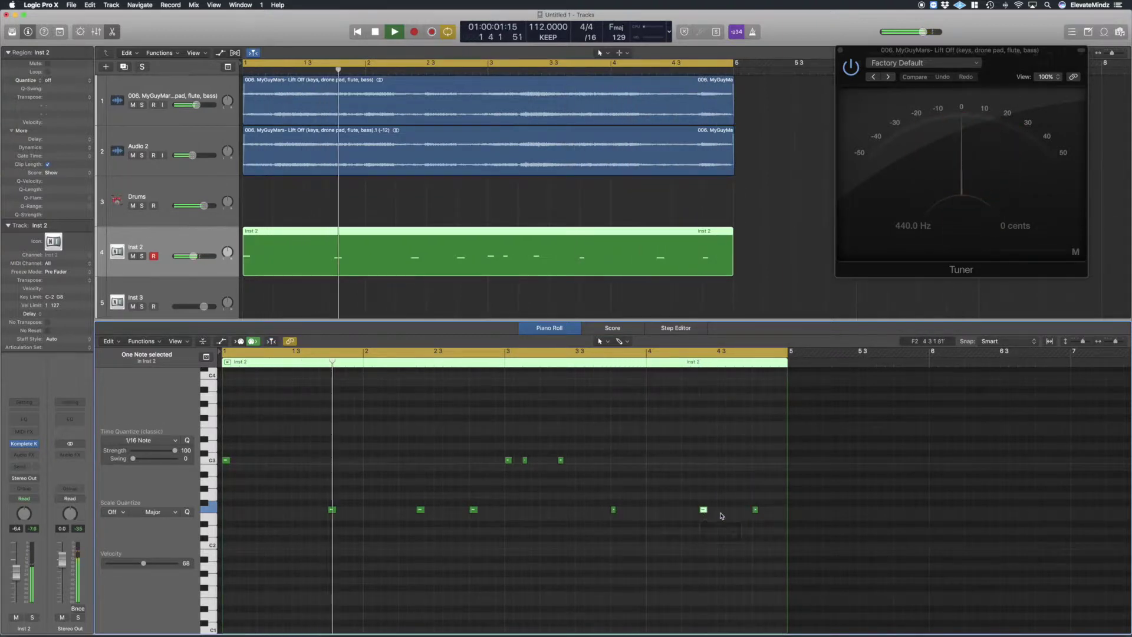
key("space")
Add a higher F3 note above the bar 3 notes and play the loop from bar 1 to check
left_click(755, 510)
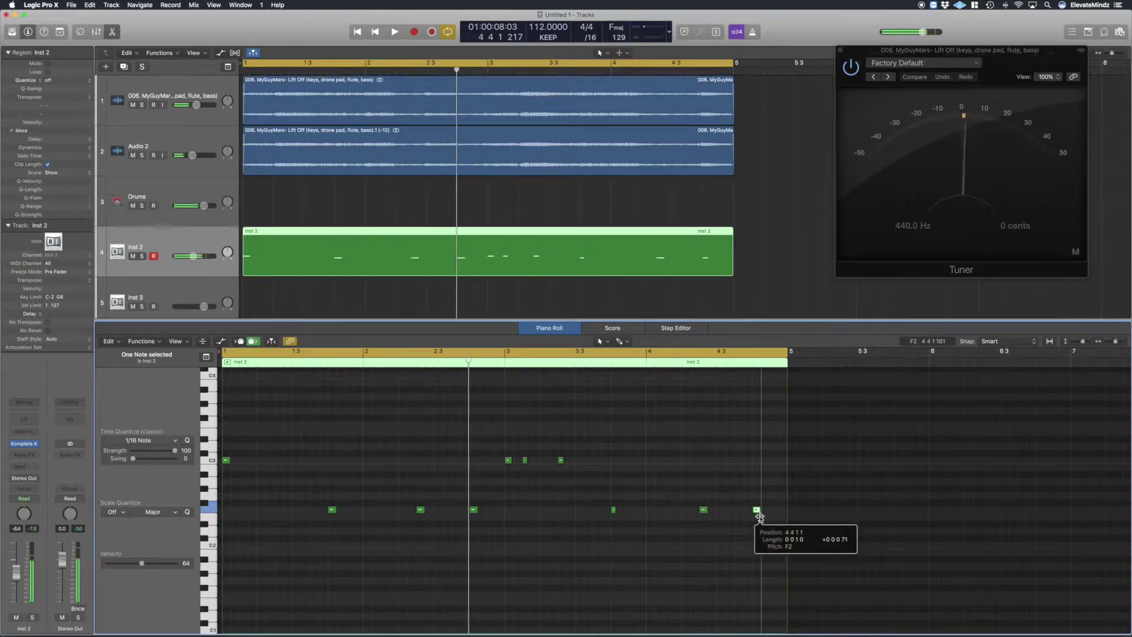
left_click(615, 510)
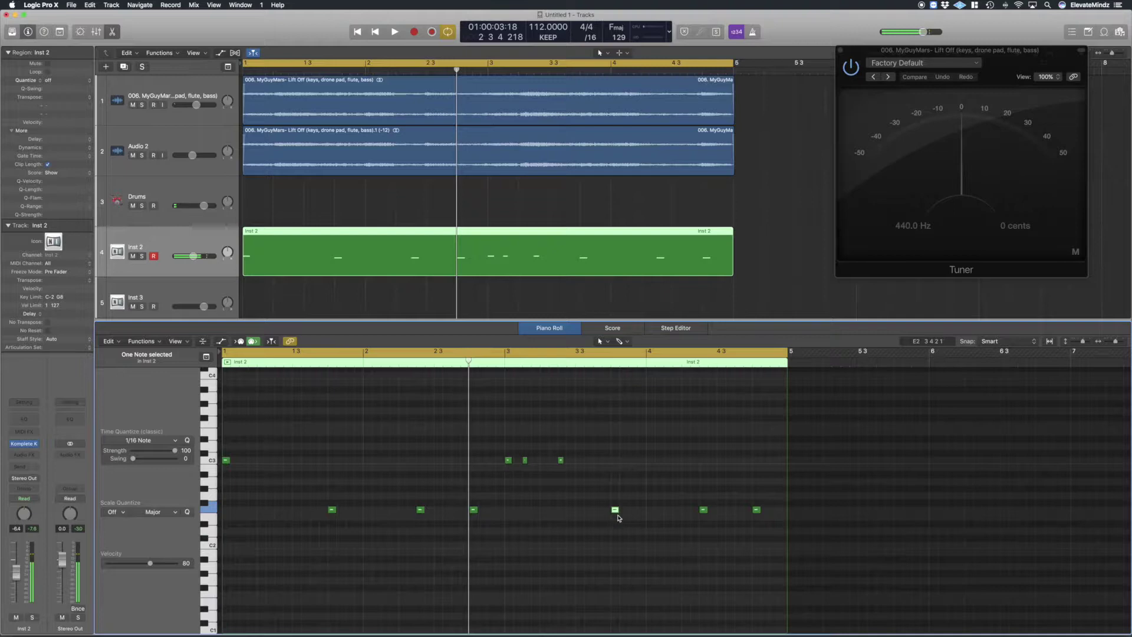
left_click(525, 461)
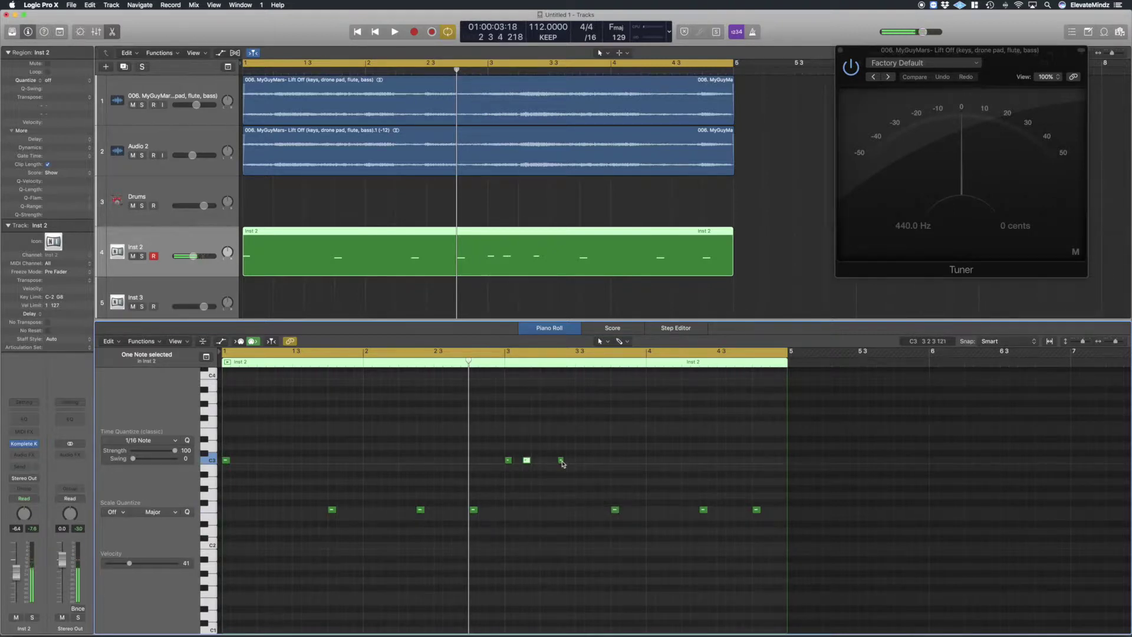
left_click(456, 425)
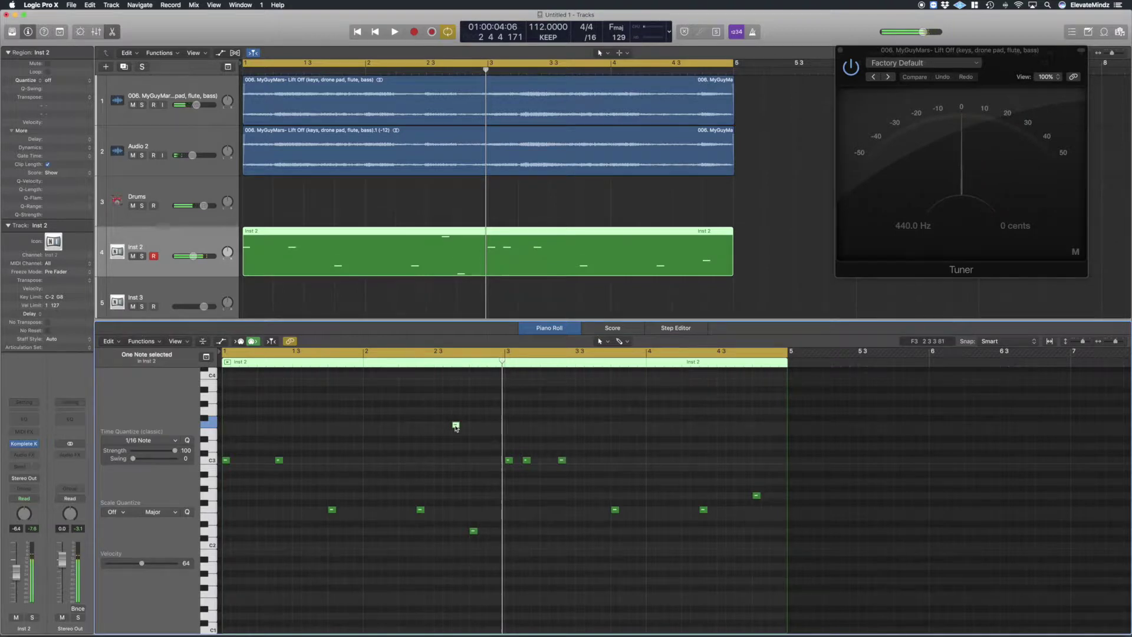
mouse_move(455, 428)
left_mouse_down()
mouse_move(455, 412)
mouse_move(455, 426)
left_mouse_up()
key("space")
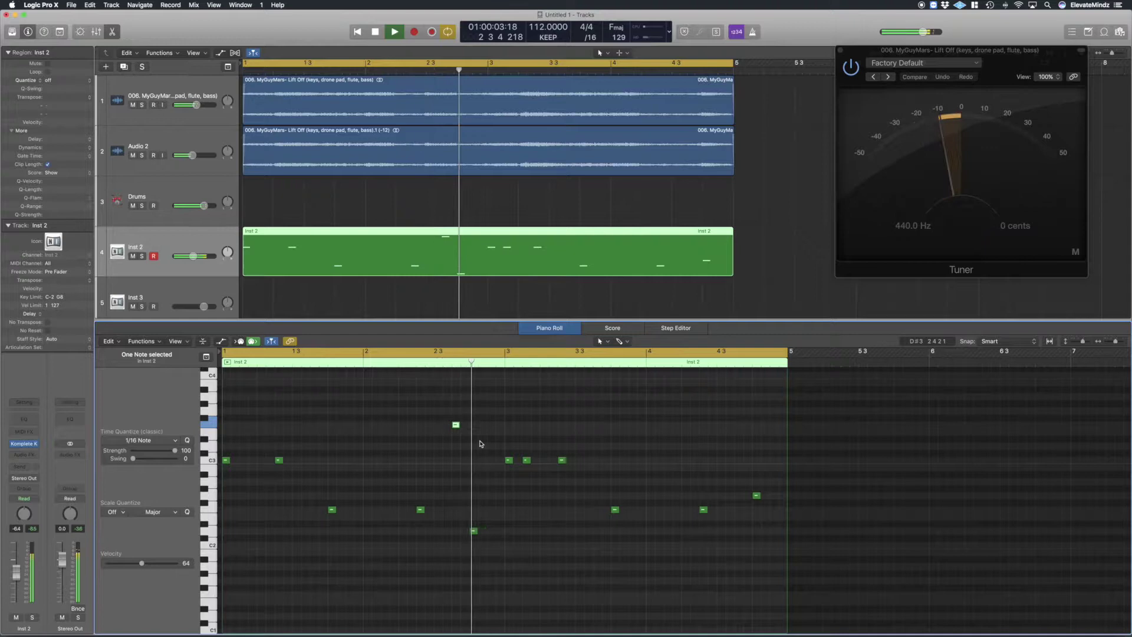
key("space")
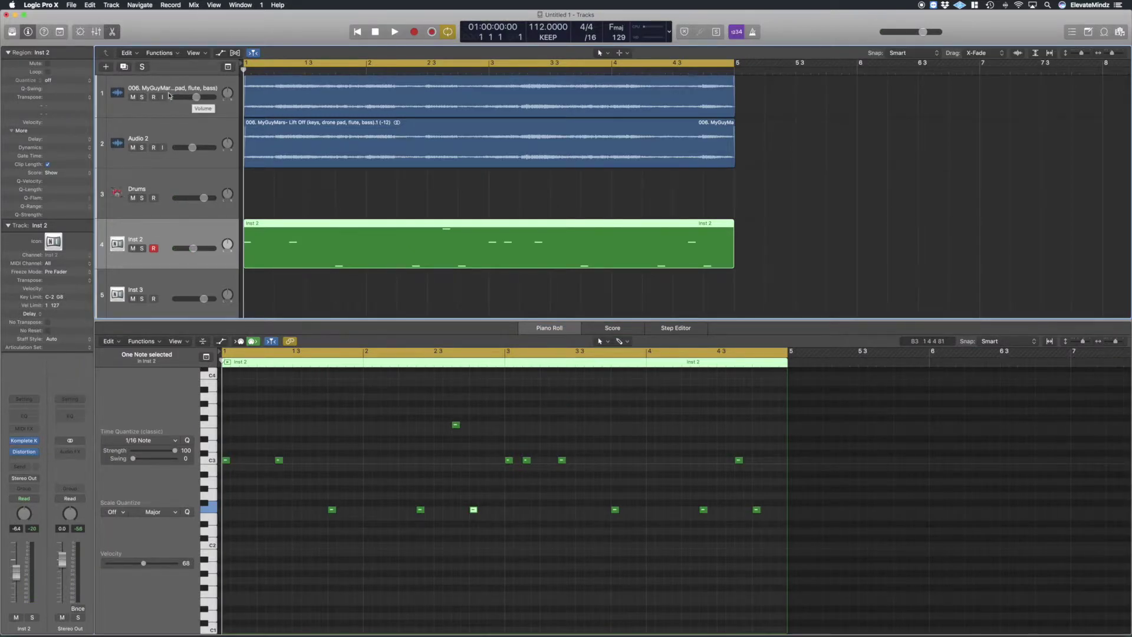
Close the note editor, select Inst 3, zoom in on the track rows, and bring up Sounds.com
key("e")
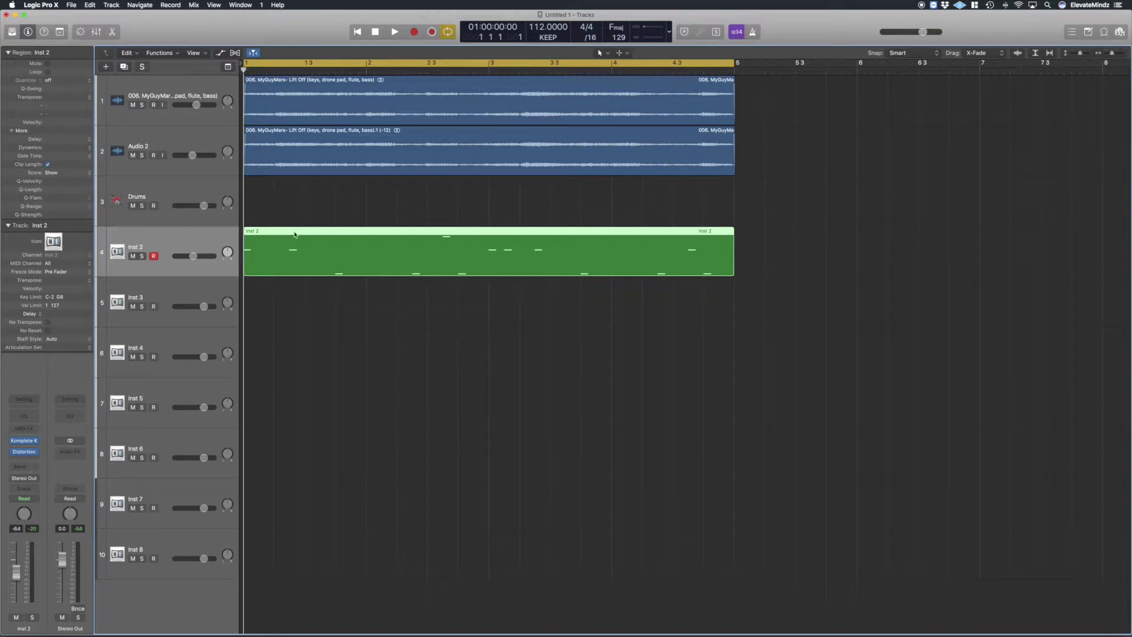
left_click(179, 298)
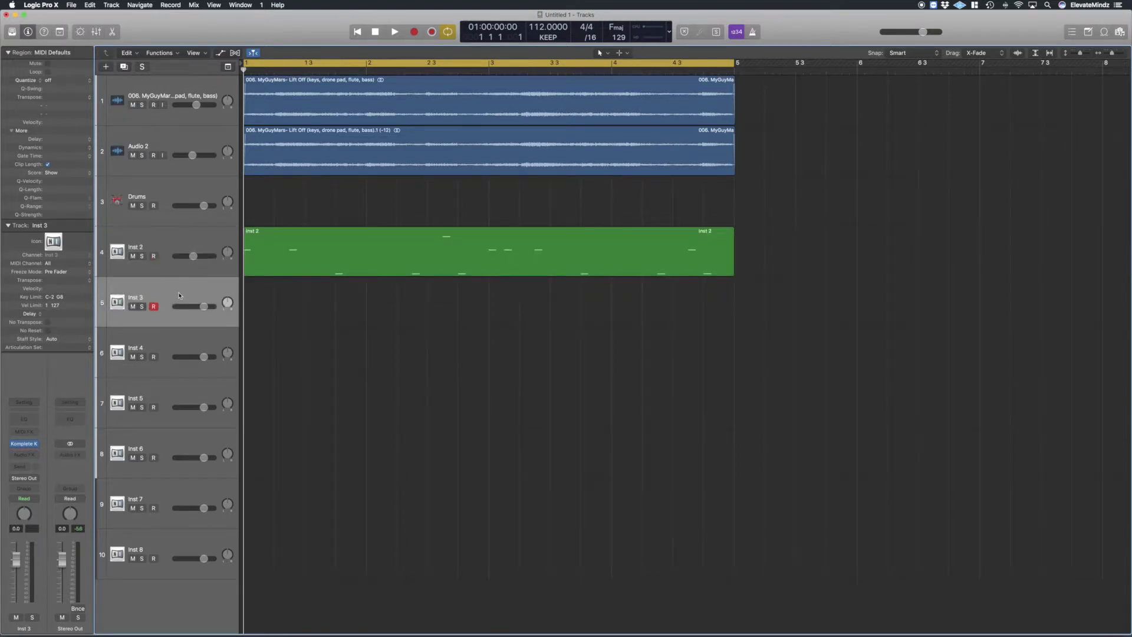
left_click(380, 339, "ctrl+alt")
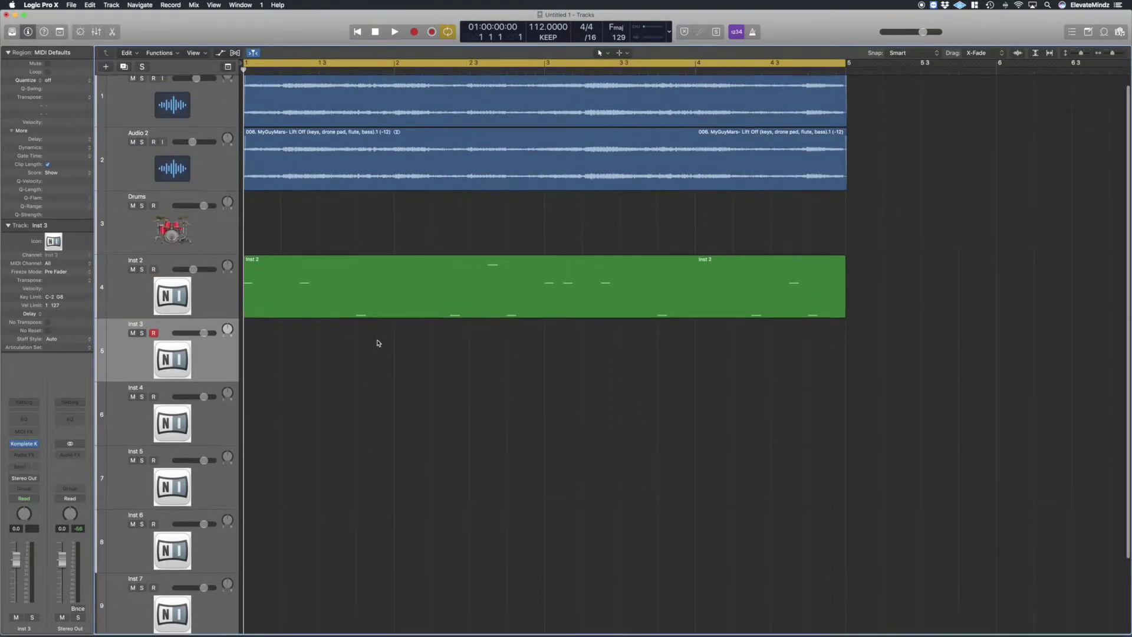
mouse_move(310, 629)
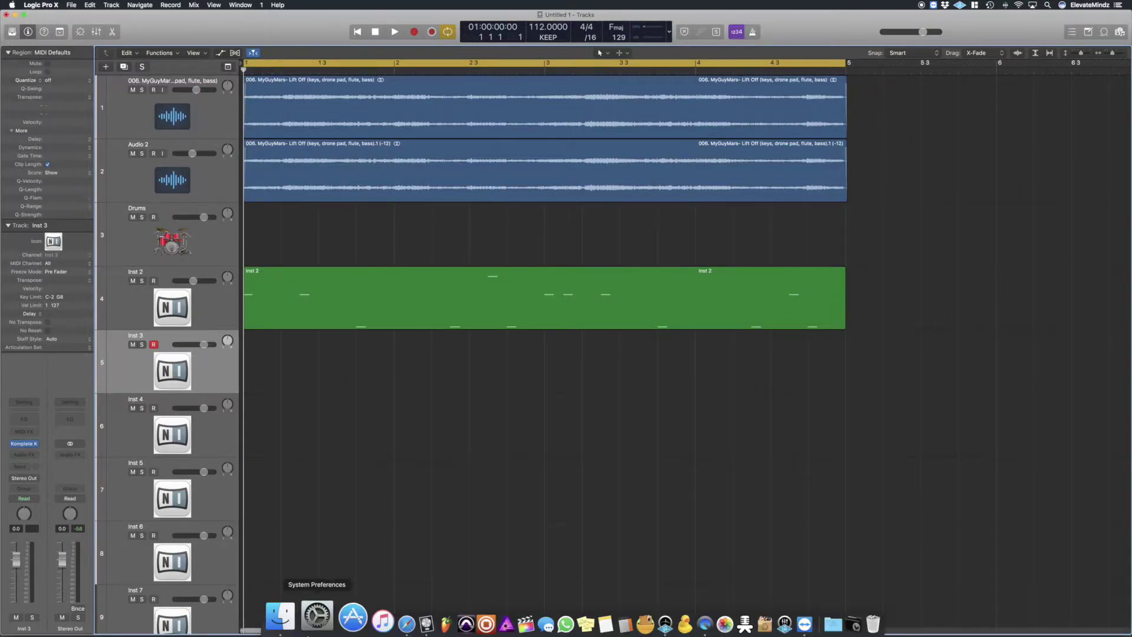
left_click(369, 616)
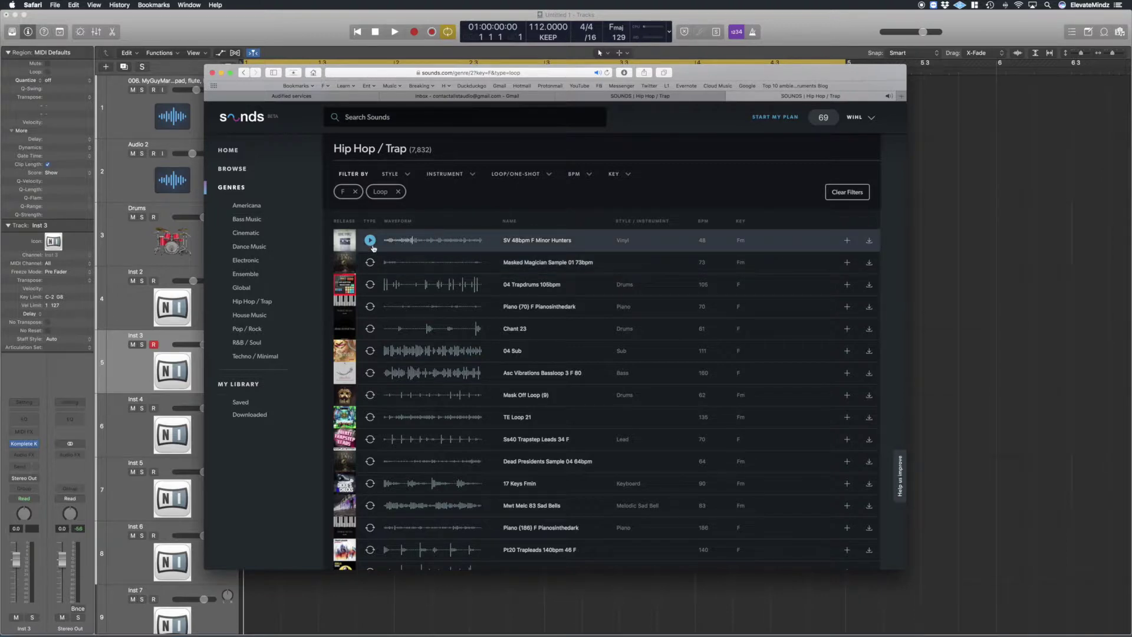
Play the Logic beat with Drums and Inst 2 muted, then return to the Sounds.com window
left_click_drag(236, 75, 327, 68)
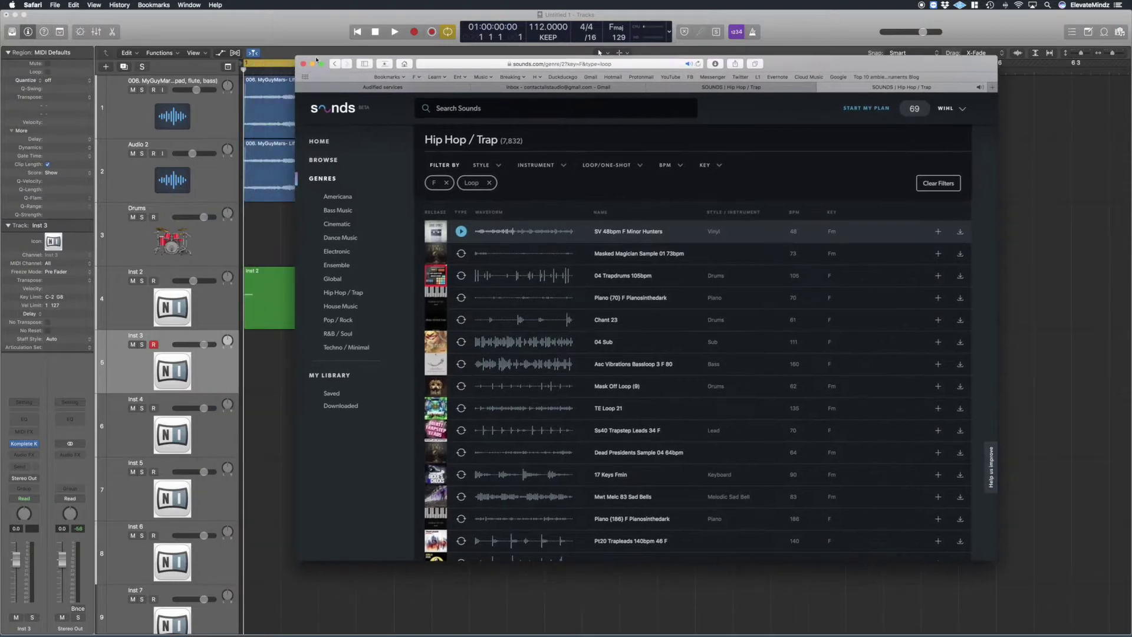
left_click(377, 64)
key("space")
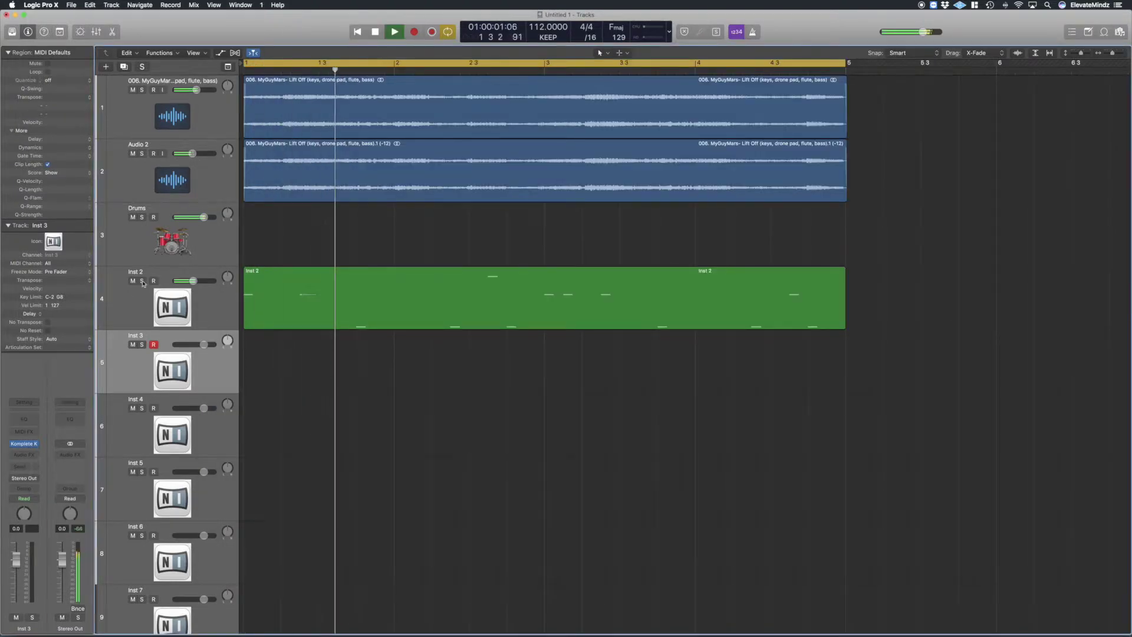
left_click_drag(133, 217, 133, 280)
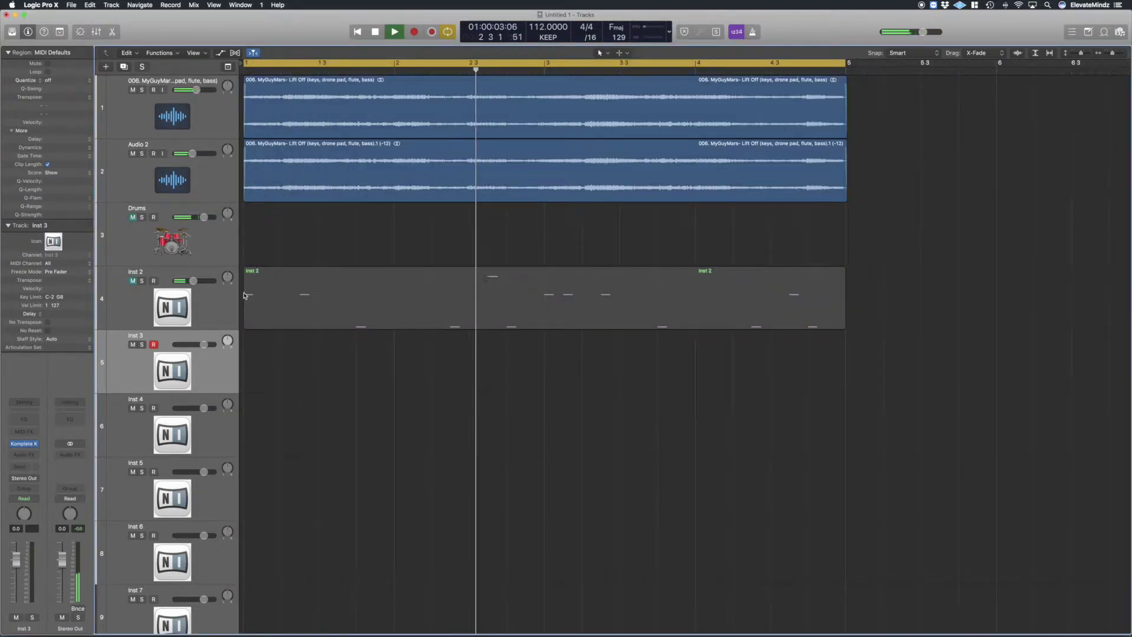
key("ctrl+Up")
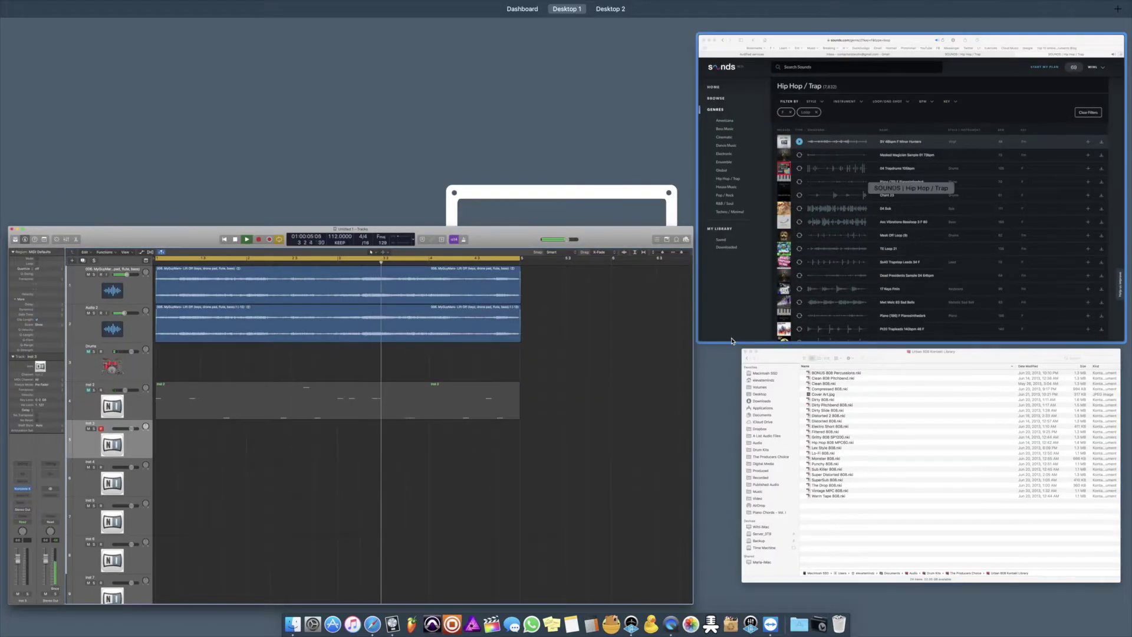
left_click(729, 331)
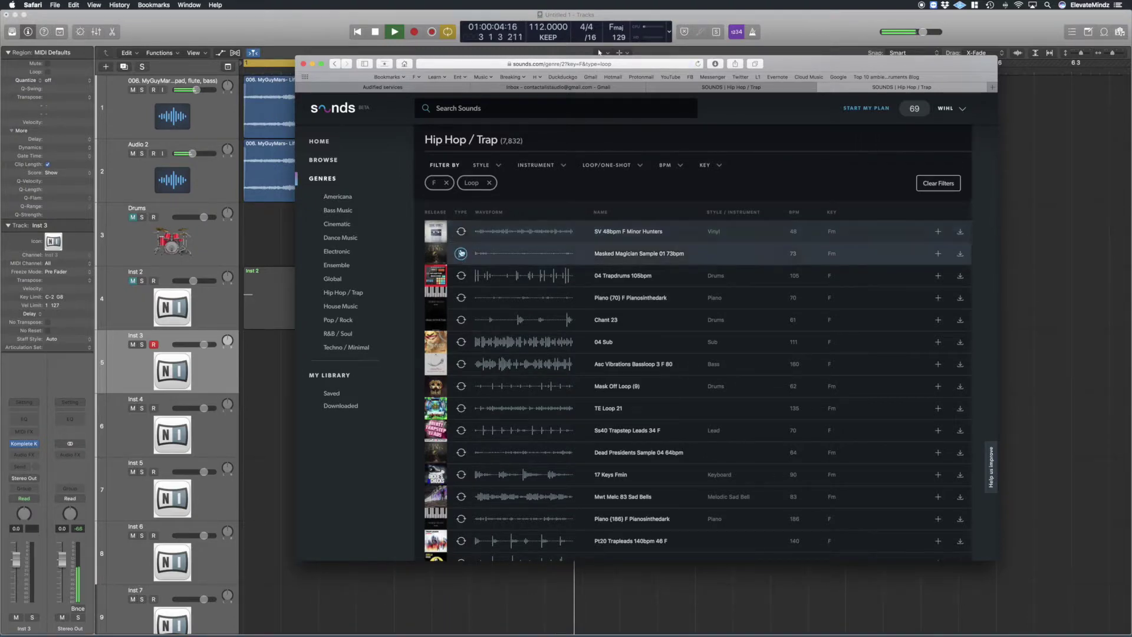
Preview Masked Magician Sample 01 73bpm, 04 Trapdrums 105bpm, Mask Off Loop (9) and Dead Presidents Sample 04 64bpm
left_click(461, 254)
left_click(462, 276)
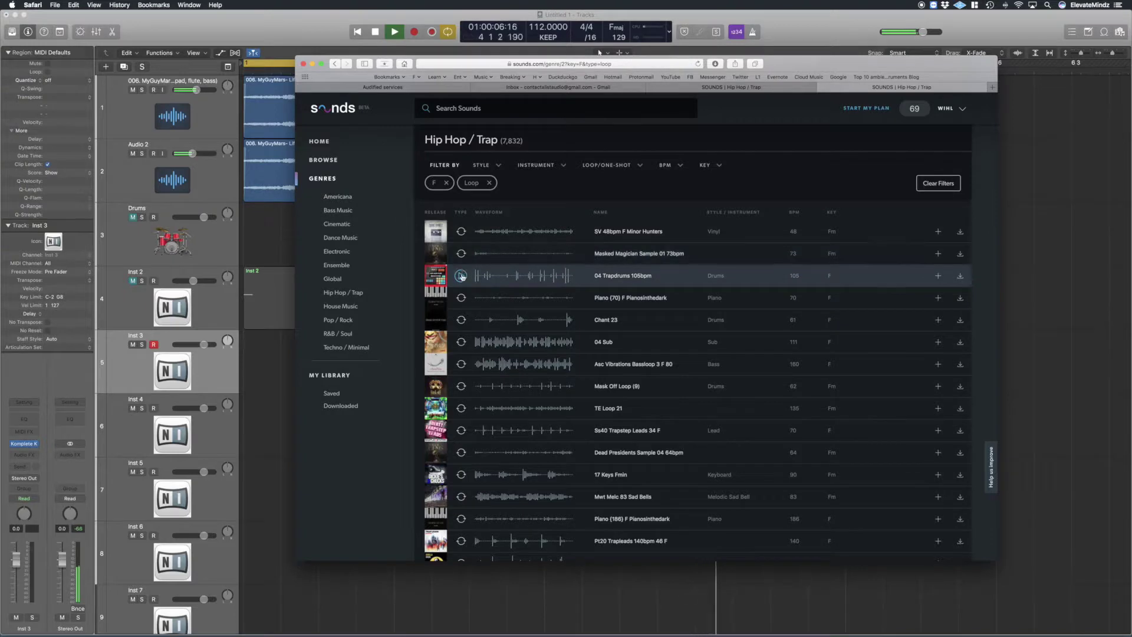
left_click(461, 386)
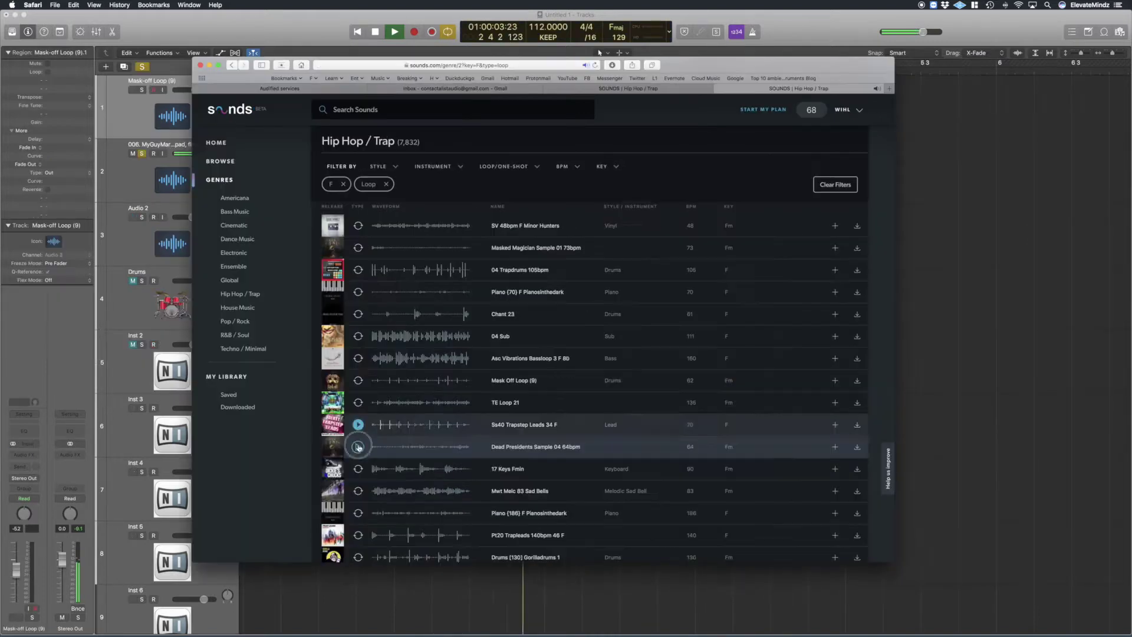
left_click(358, 447)
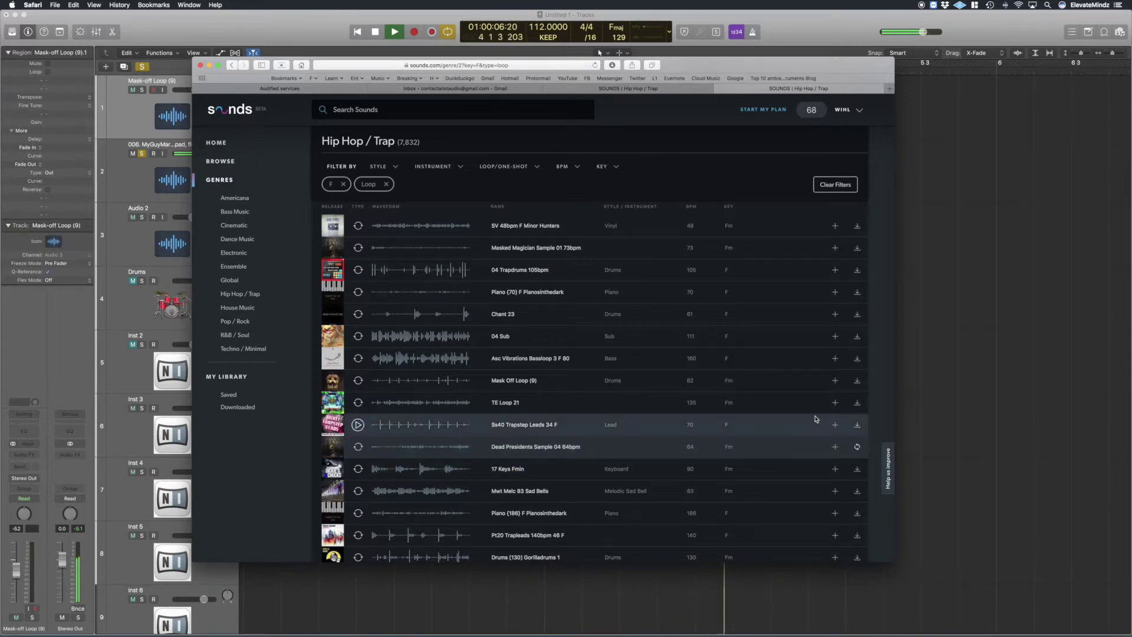
Drop DEAD PRESIDENTS_Sample_04_64bpm.wav into Logic, stretch it to bar 5, and move it to track 2
key("ctrl+Up")
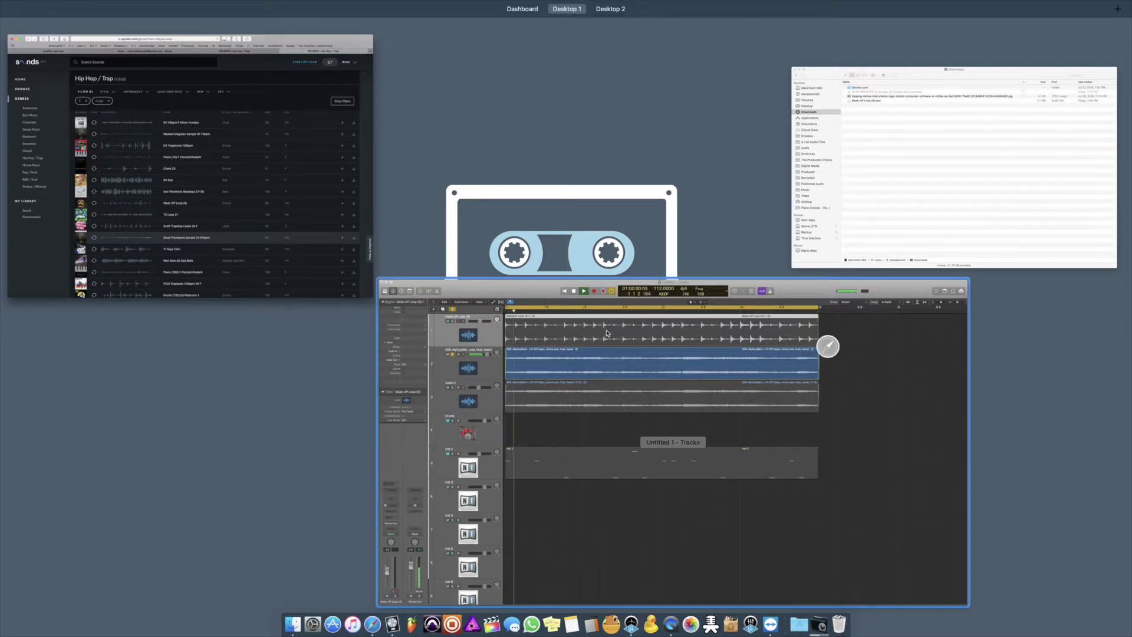
left_click(922, 251)
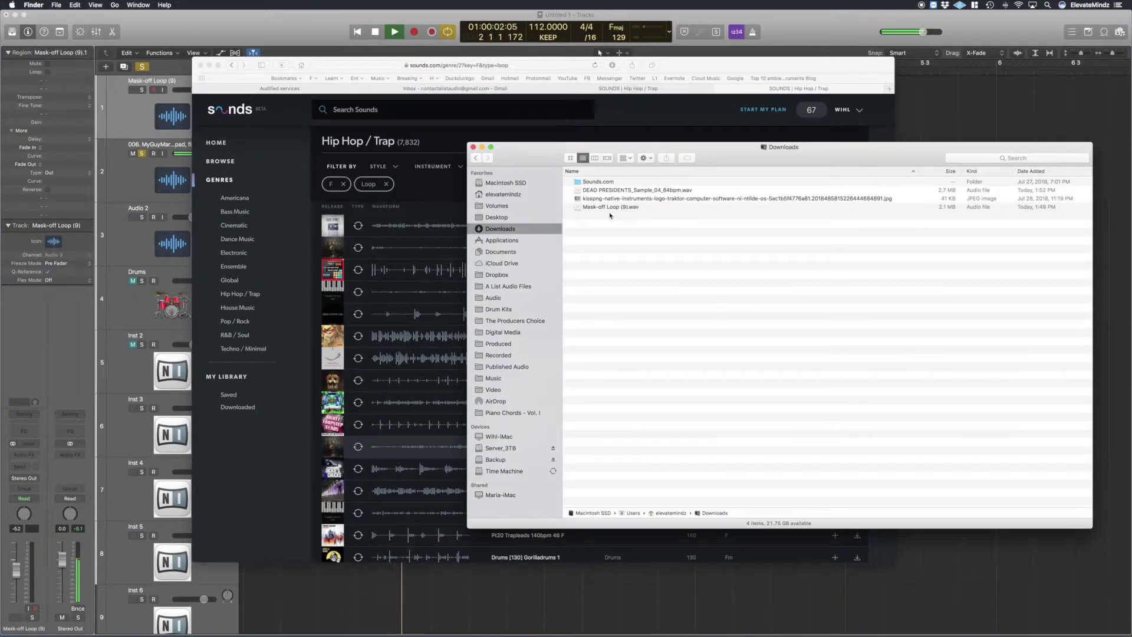
left_click_drag(342, 588, 261, 626)
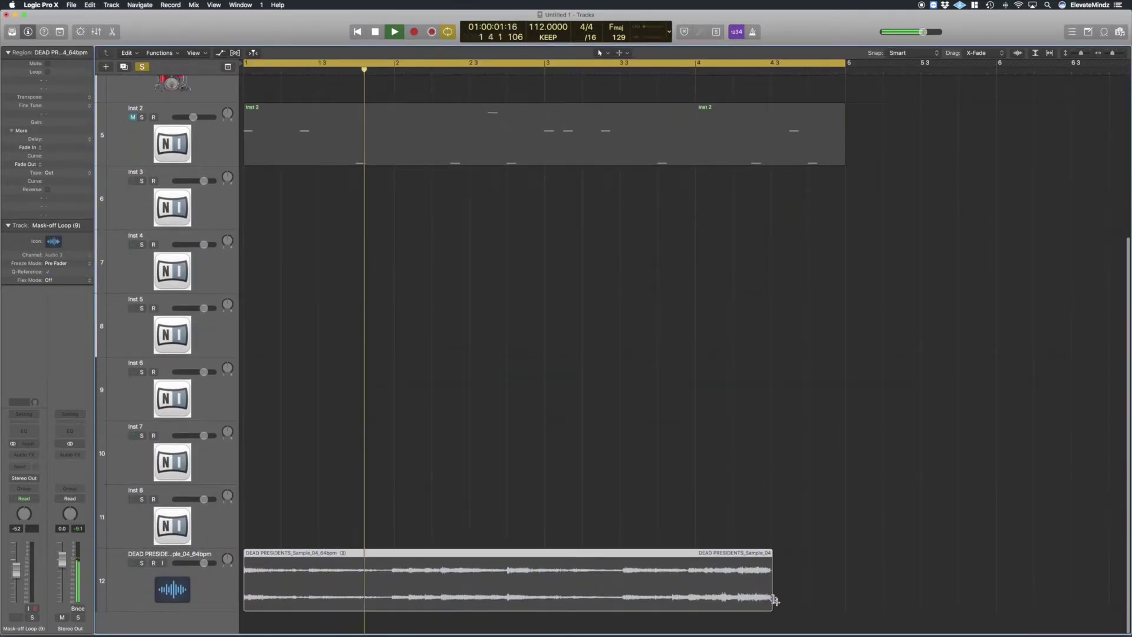
left_click_drag(772, 605, 845, 620)
left_click_drag(168, 558, 198, 159)
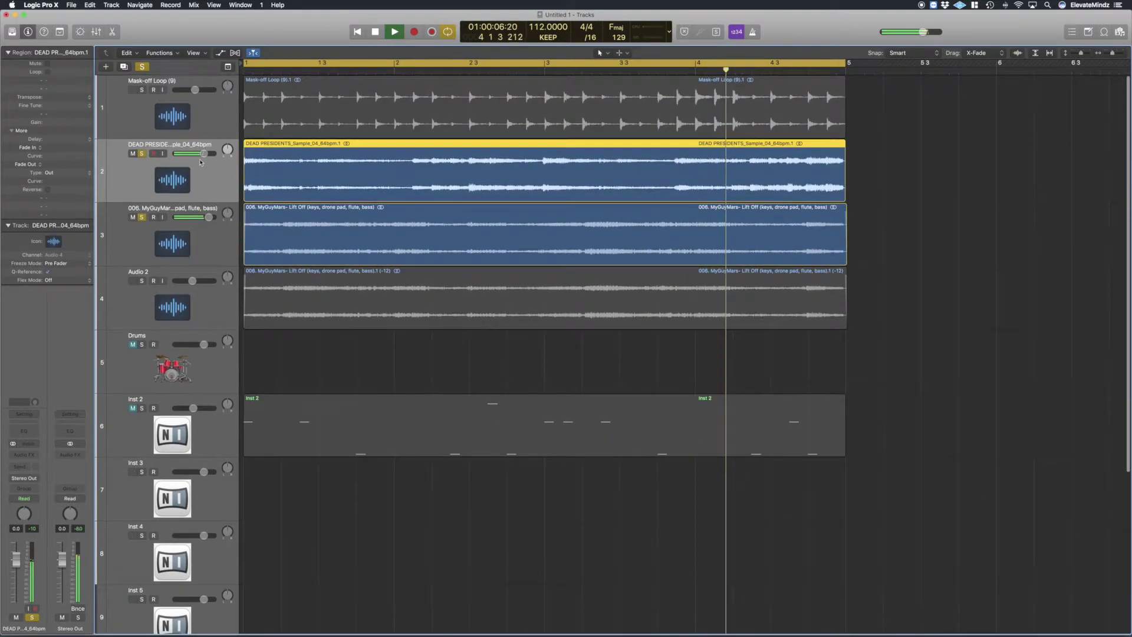
Shorten the DEAD PRESIDENTS region to end at bar 3 and place a copy starting at bar 3
left_click(851, 215)
key("space")
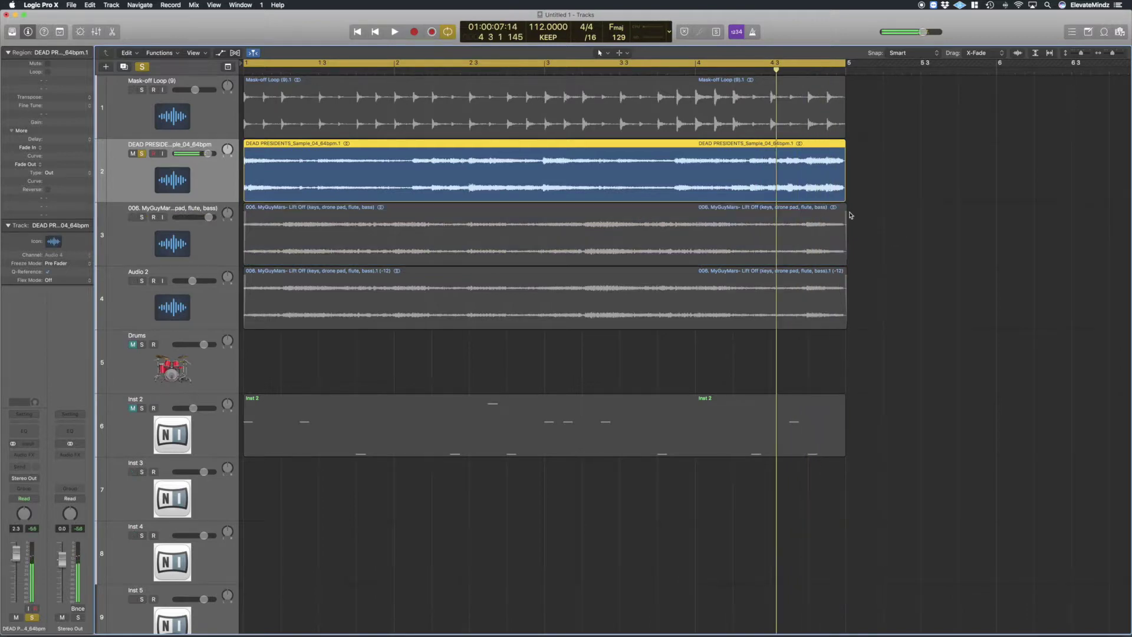
left_click_drag(844, 199, 544, 246)
left_click_drag(367, 160, 671, 167)
key("z")
Split the DEAD PRESIDENTS sample into chops, unsolo MyGuyMars and Audio 2, and zoom out to bars 1–6
left_click_drag(347, 212, 236, 219)
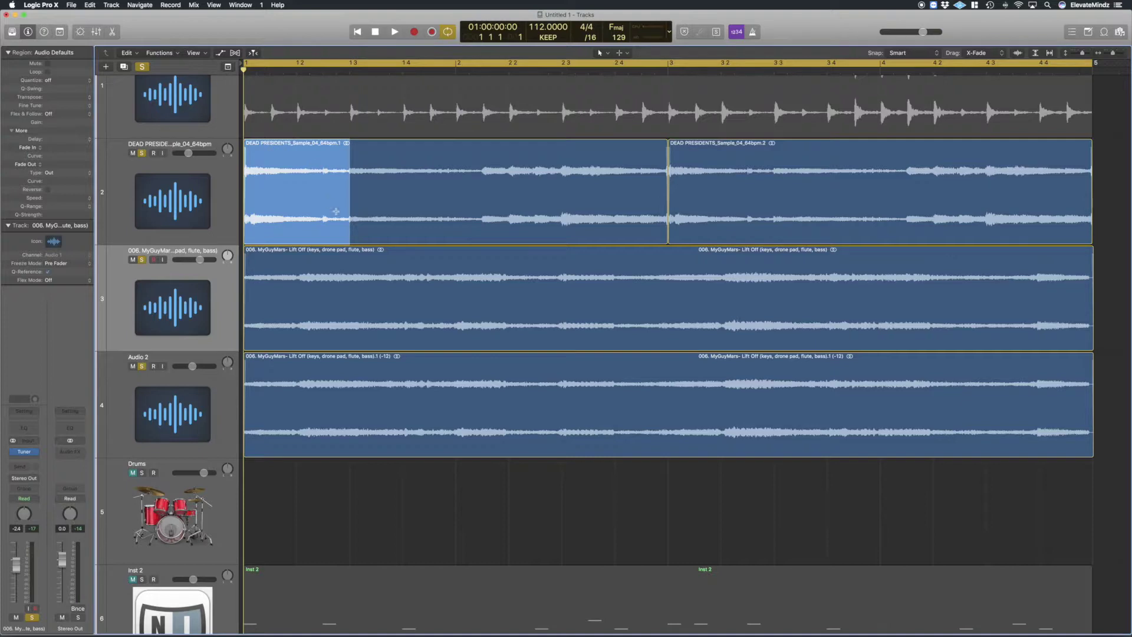
key("space")
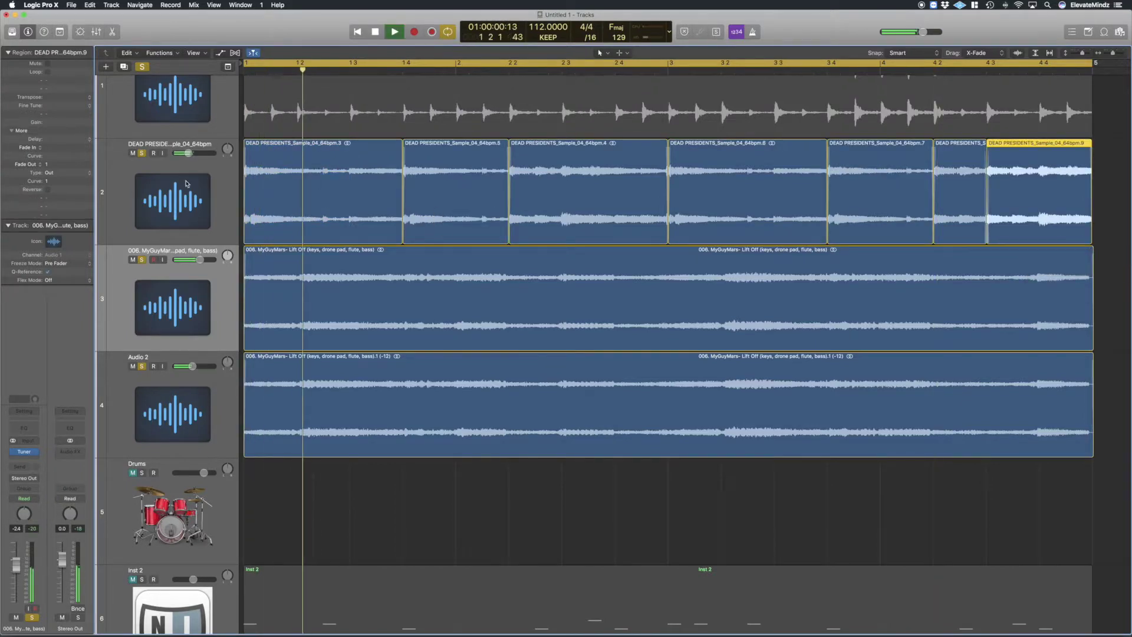
left_click(142, 262)
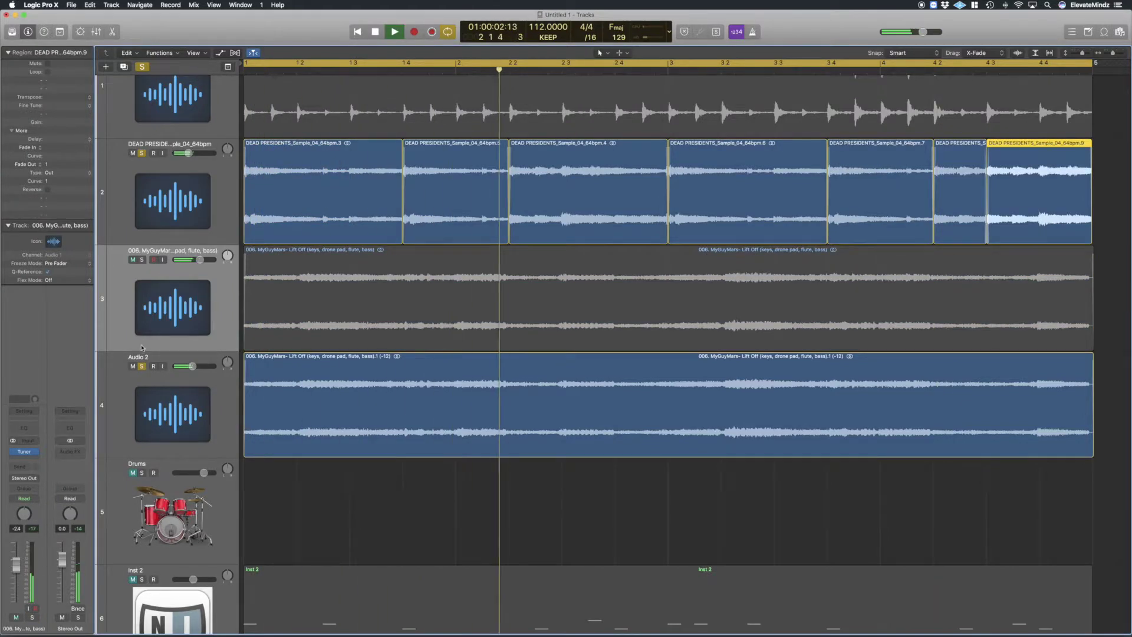
left_click(143, 366)
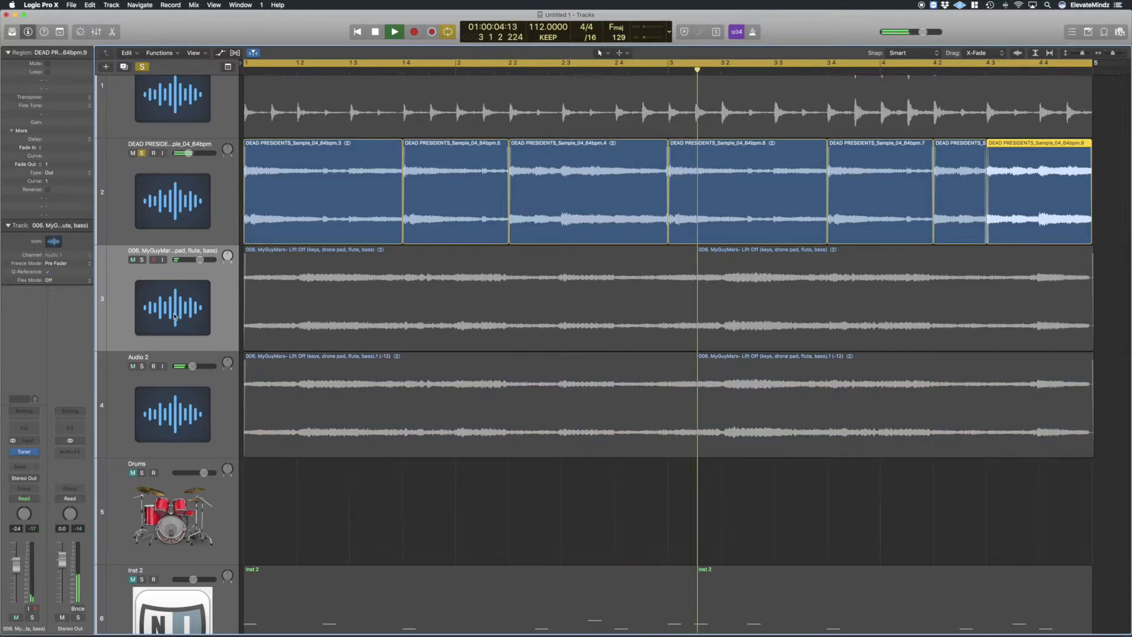
key("super+Up")
key("super+Left")
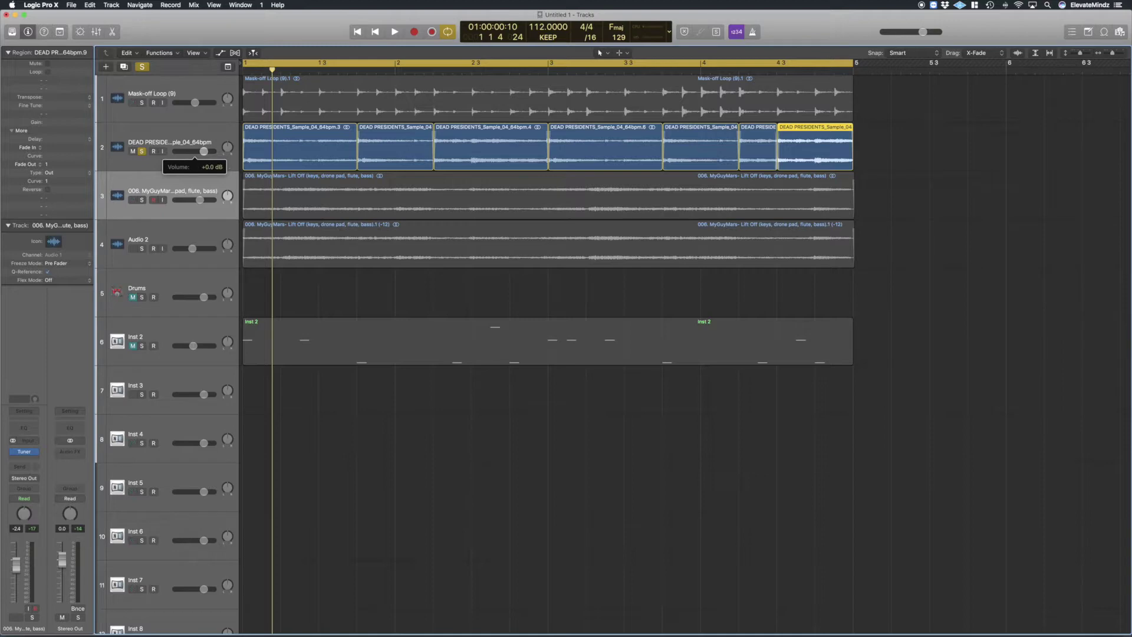
Unmute and solo the Drums, lower DEAD PRESIDENTS to about -2.8 dB, and solo Audio 2 during playback
key("space")
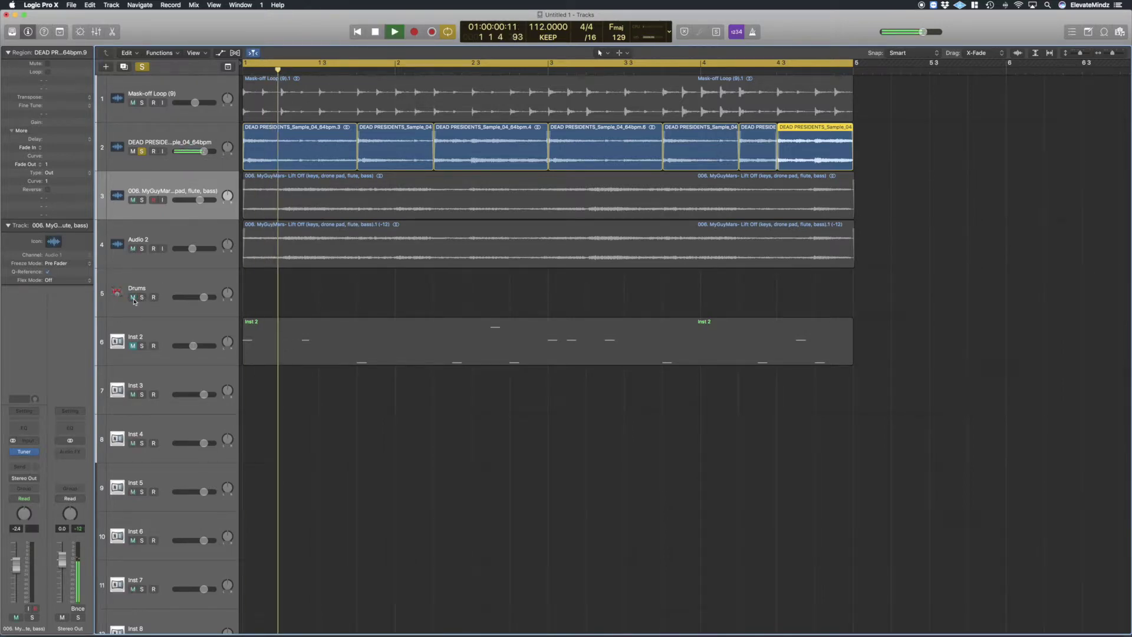
left_click(133, 297)
left_click(141, 297)
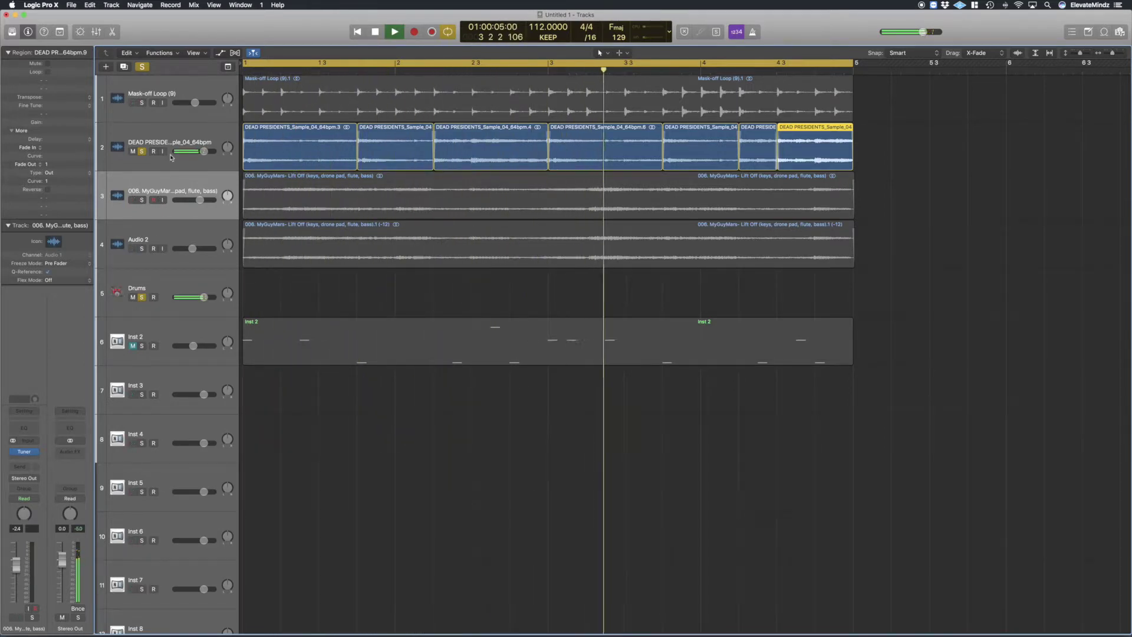
left_click_drag(204, 152, 198, 151)
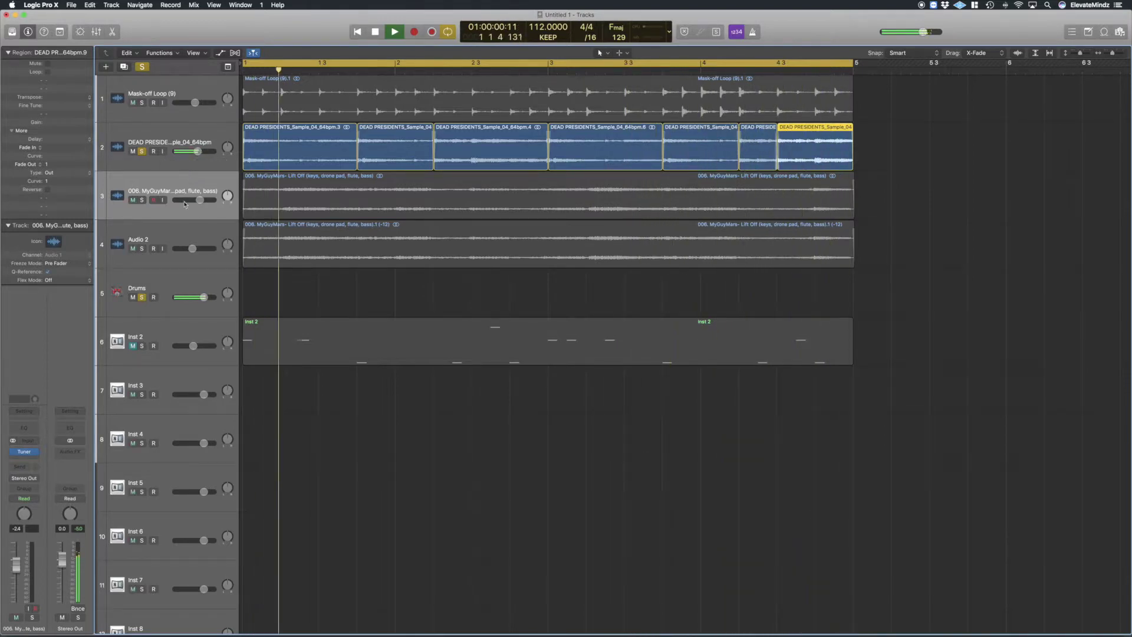
left_click(145, 248)
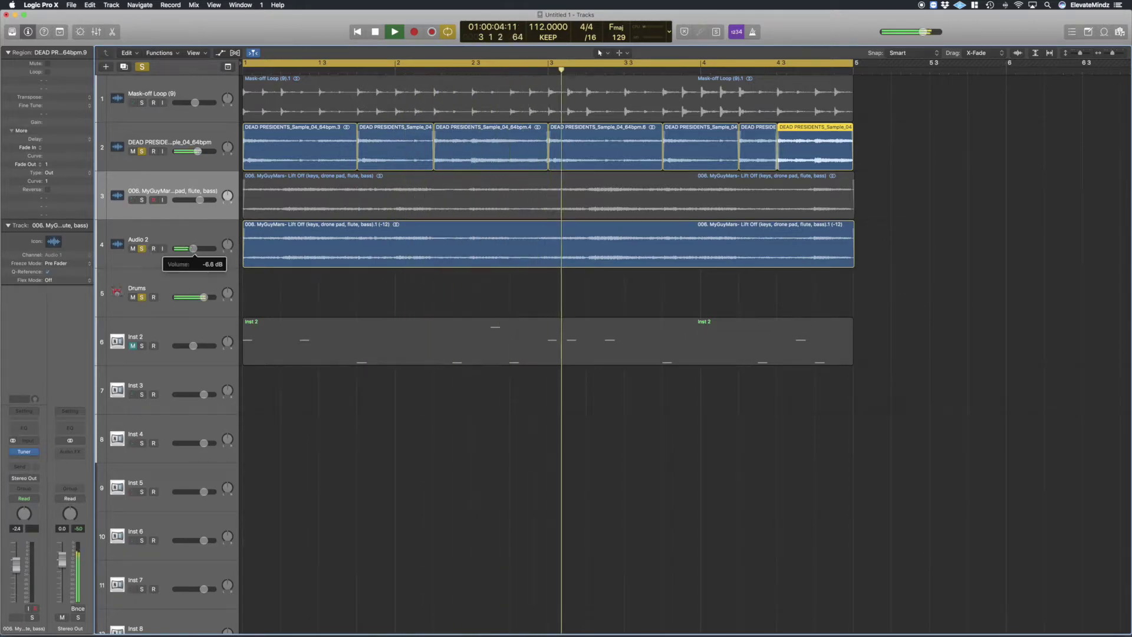
Lower the DEAD PRESIDENTS track to -5.1 dB and shorten a Mask-off Loop chop, auditioning from the start
left_click_drag(197, 152, 188, 151)
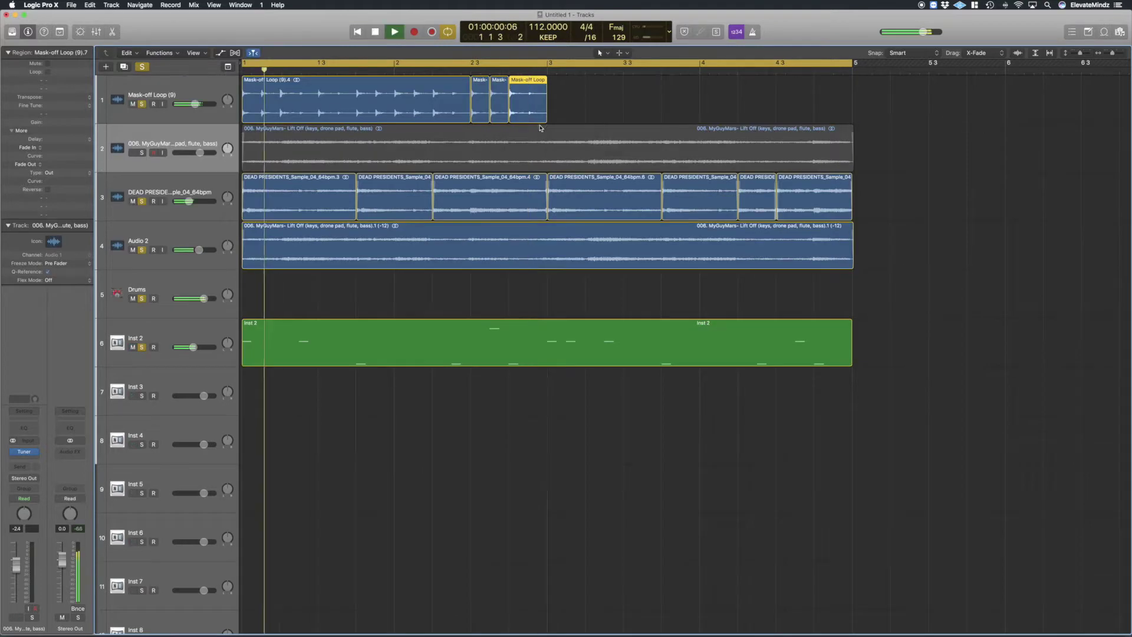
left_click_drag(531, 127, 537, 127)
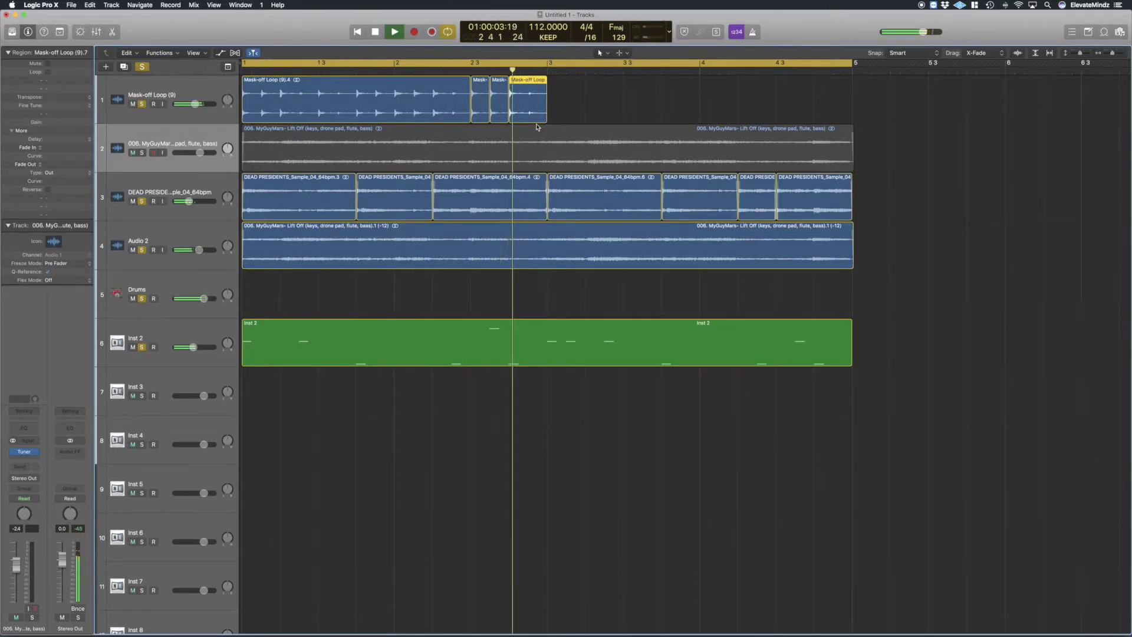
key("space")
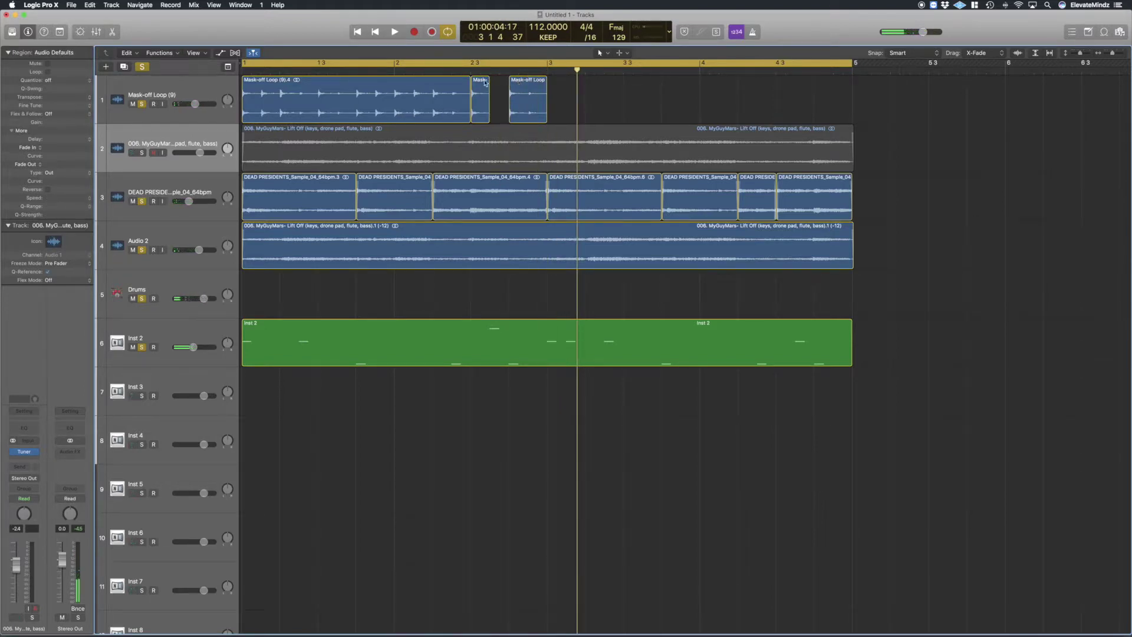
key("space")
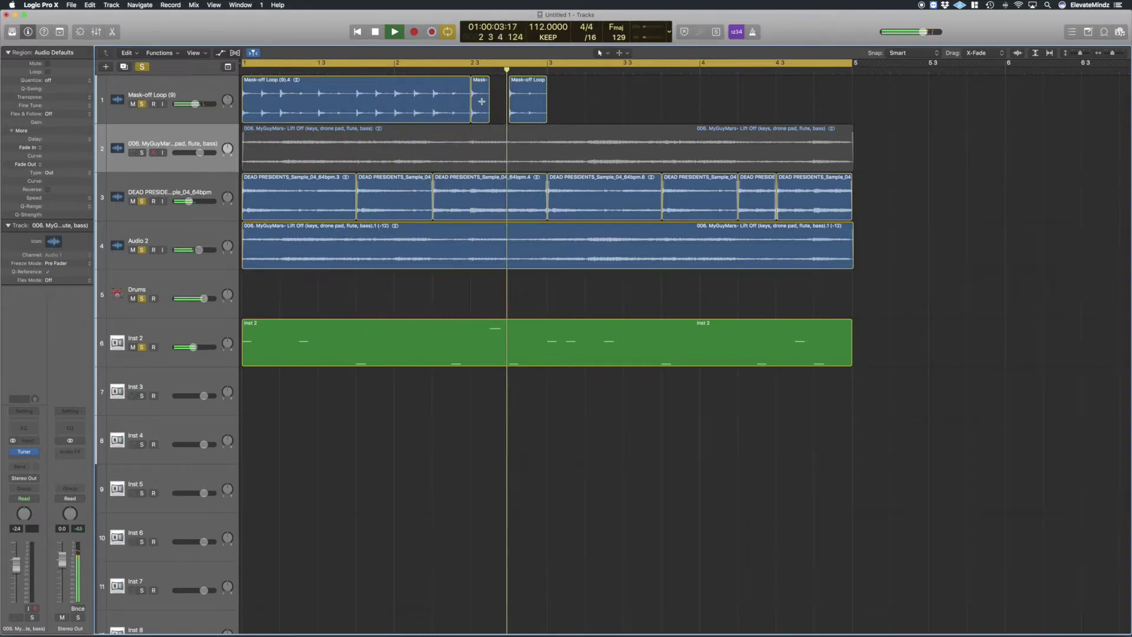
key("space")
Lengthen the short Mask-off chop, set the Mask-off Loop to -10.6 dB, and move MyGuyMars to the top
left_click_drag(488, 119, 509, 121)
key("Return")
key("space")
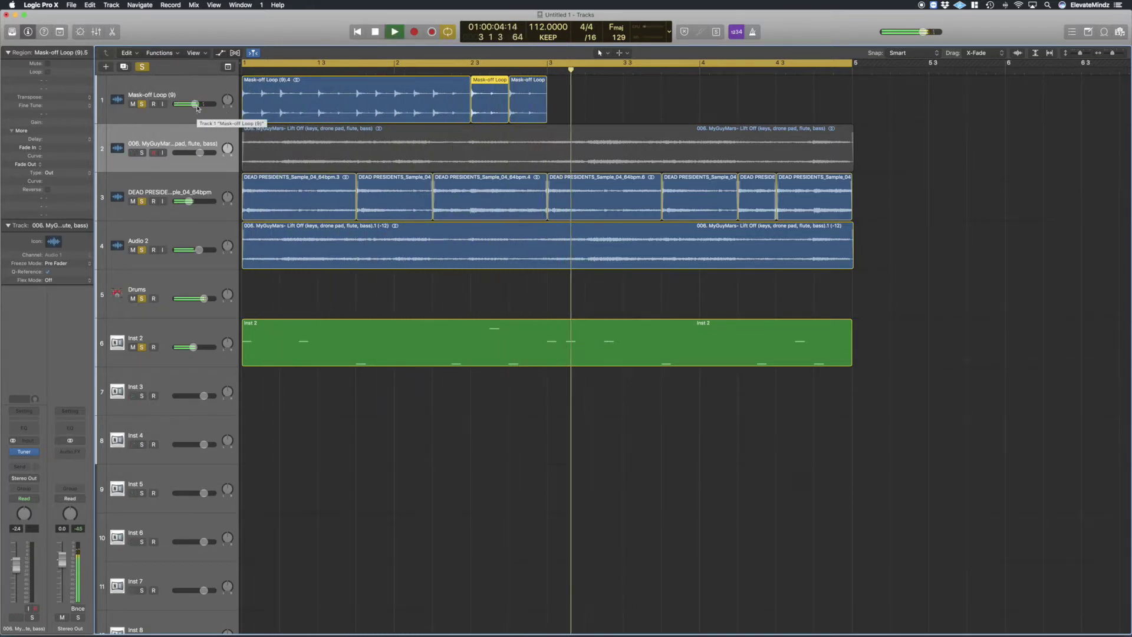
left_click_drag(195, 104, 187, 104)
key("space")
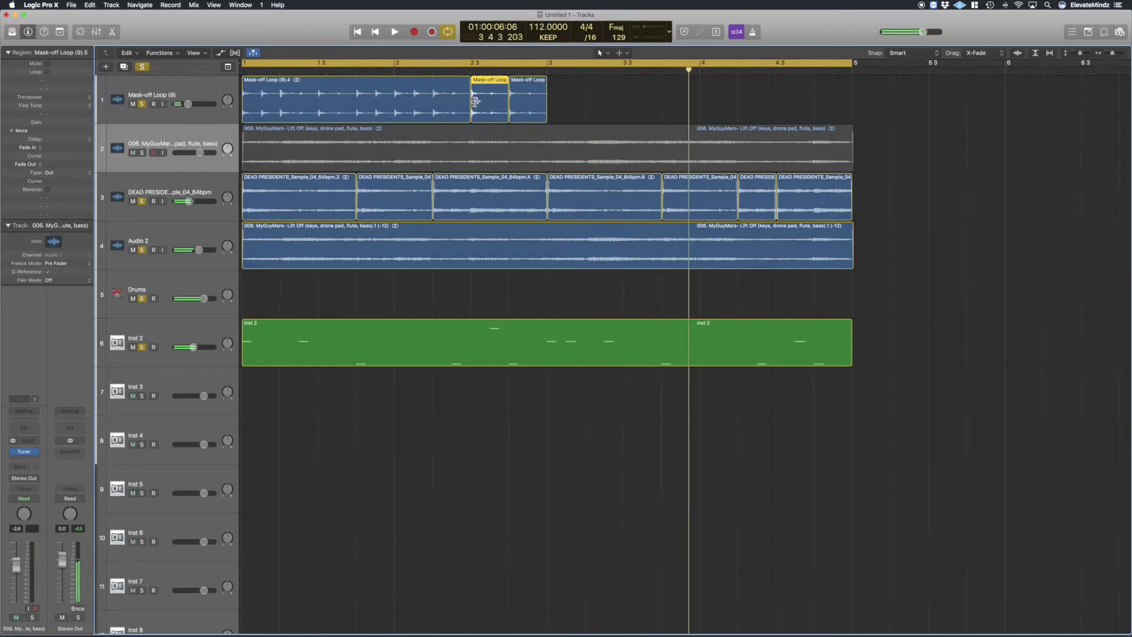
left_click_drag(563, 83, 581, 105)
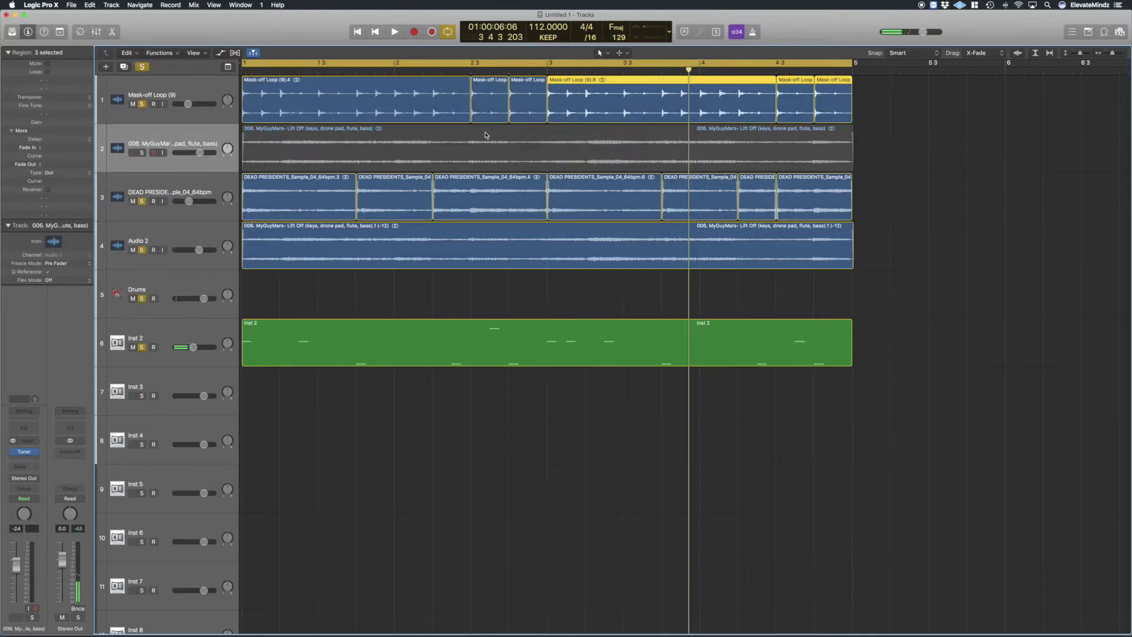
left_click_drag(180, 158, 152, 126)
Unmute MyGuyMars, lower the Mask-off Loop to -15.2 dB during playback, then zoom to fit all regions
left_click(142, 104)
key("space")
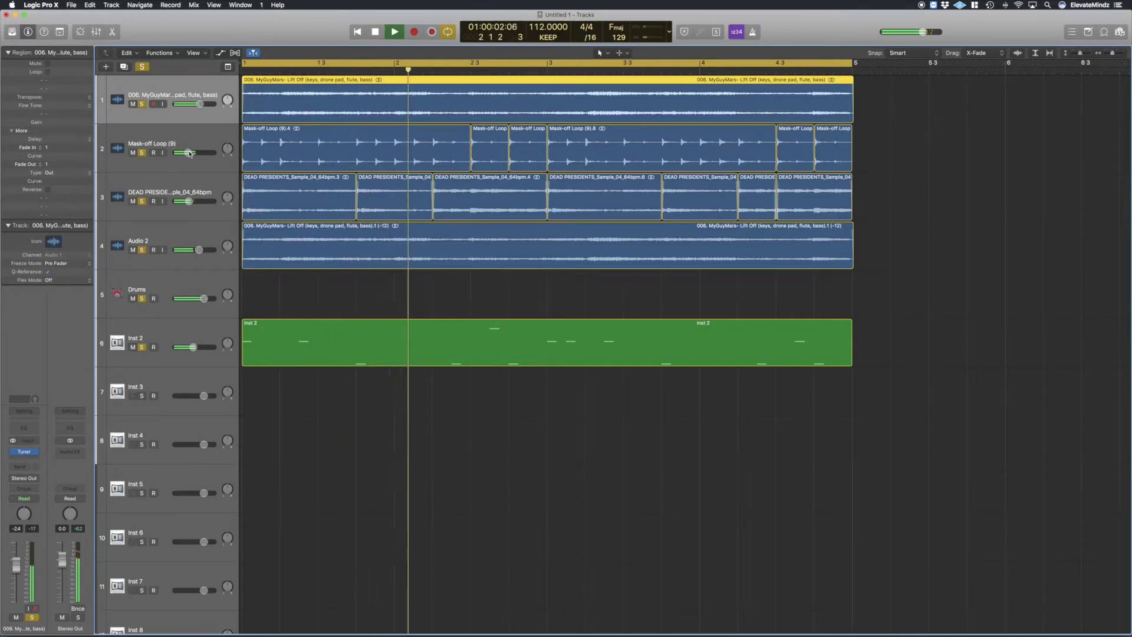
left_click_drag(188, 152, 185, 152)
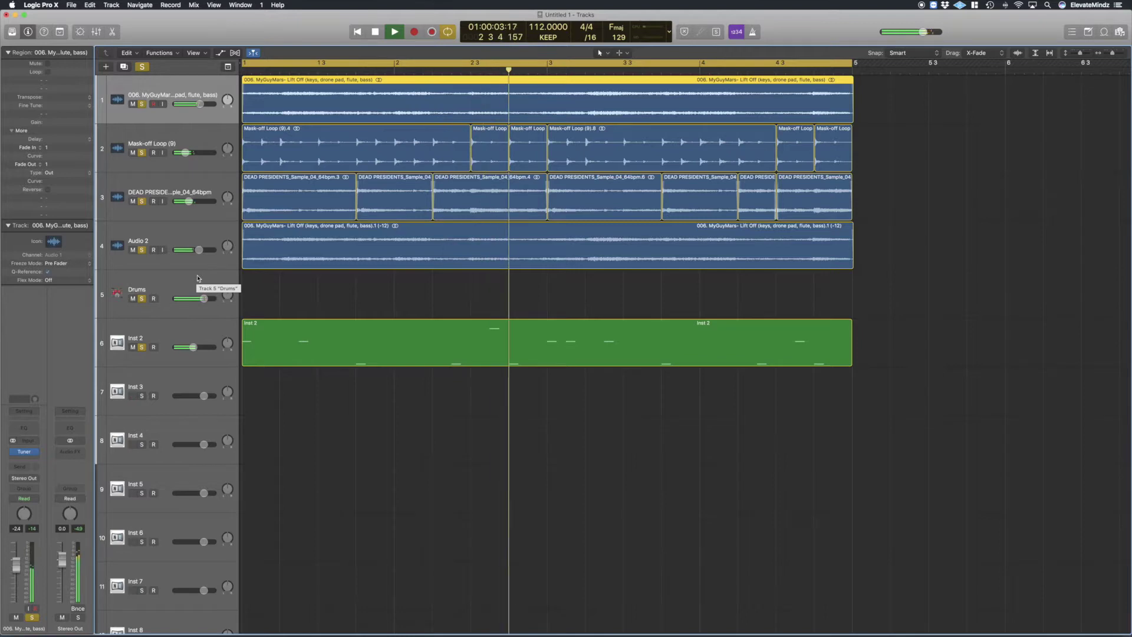
key("space")
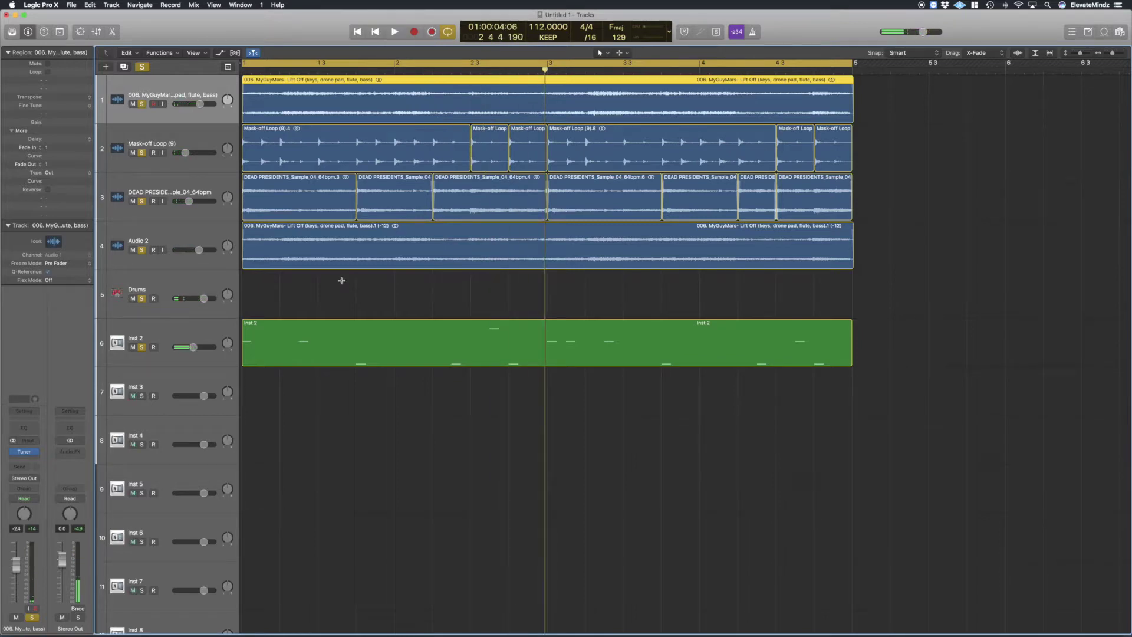
left_click(438, 309, "ctrl+alt")
key("z")
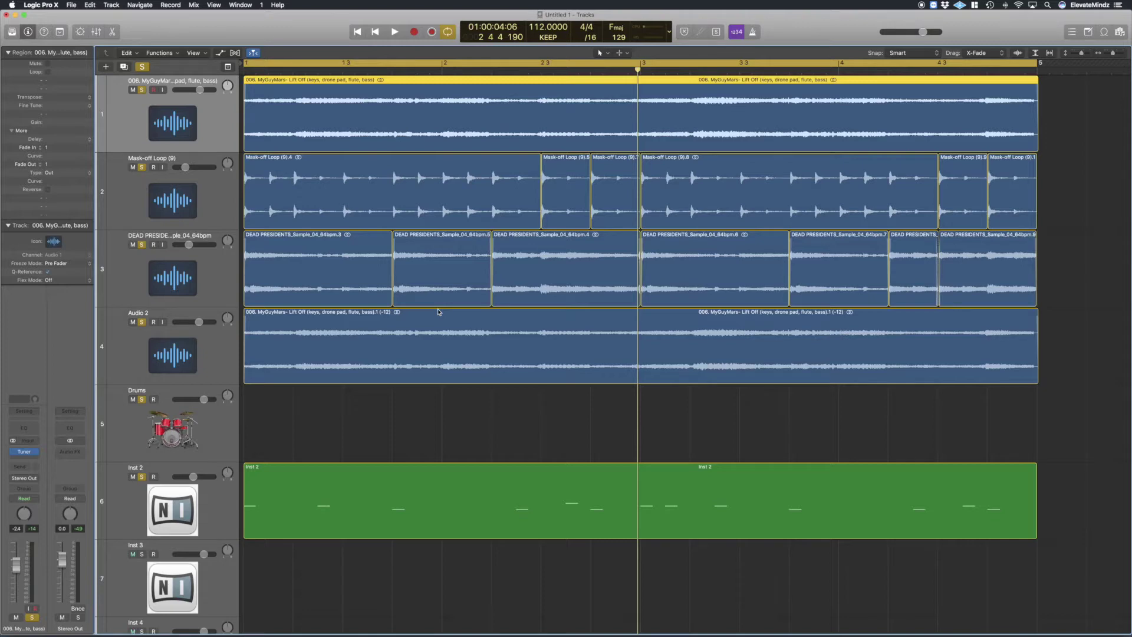
left_click(510, 395)
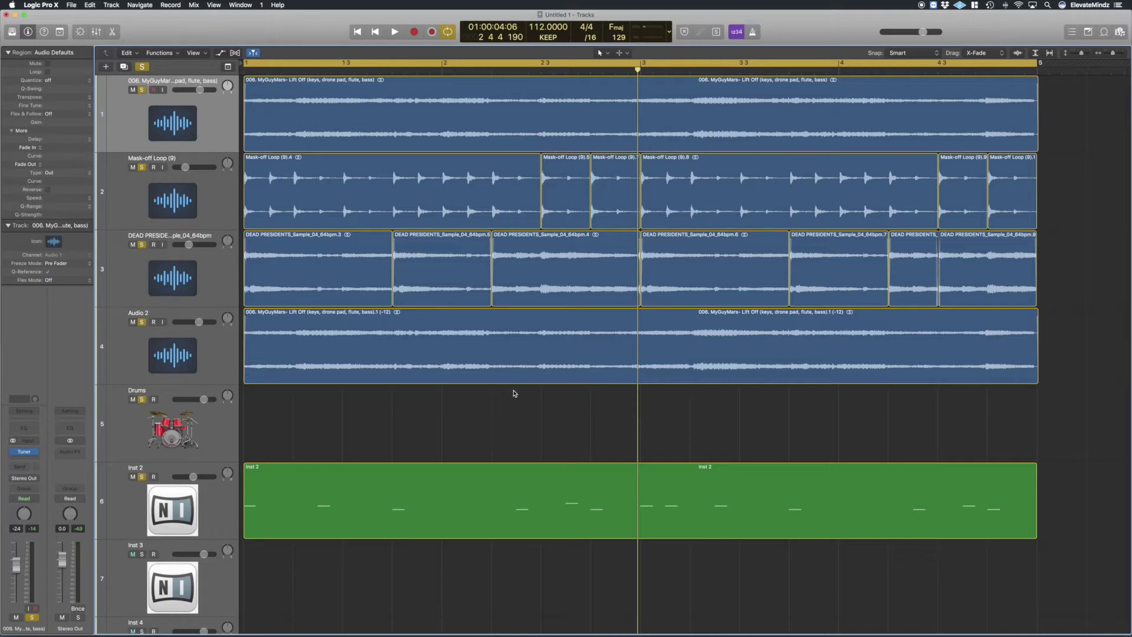
left_click(522, 392)
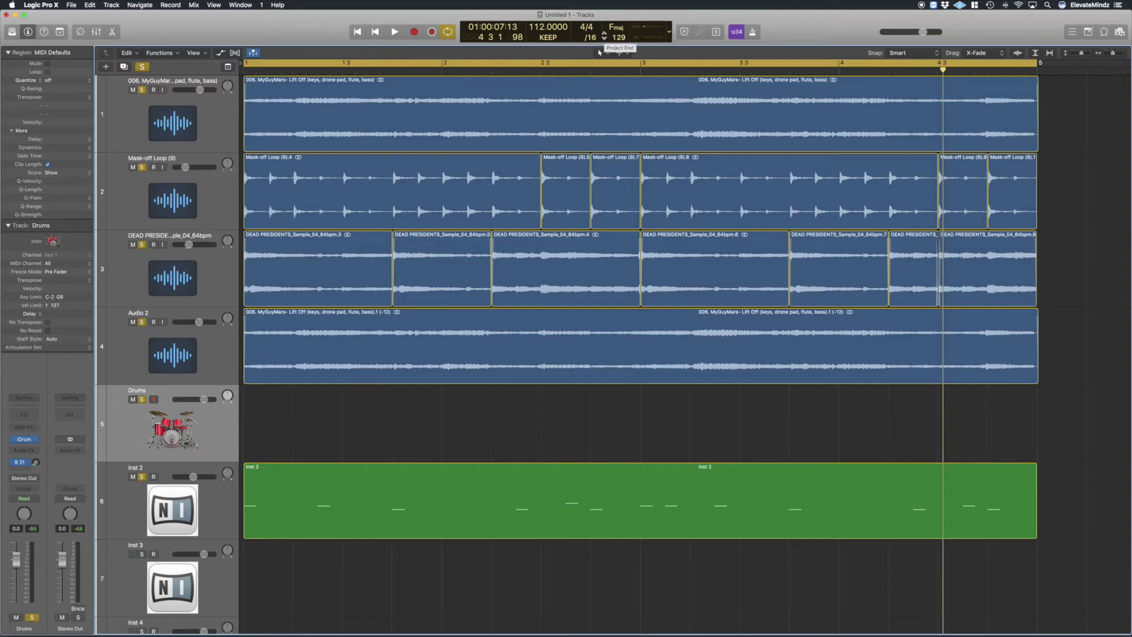
left_click(235, 53)
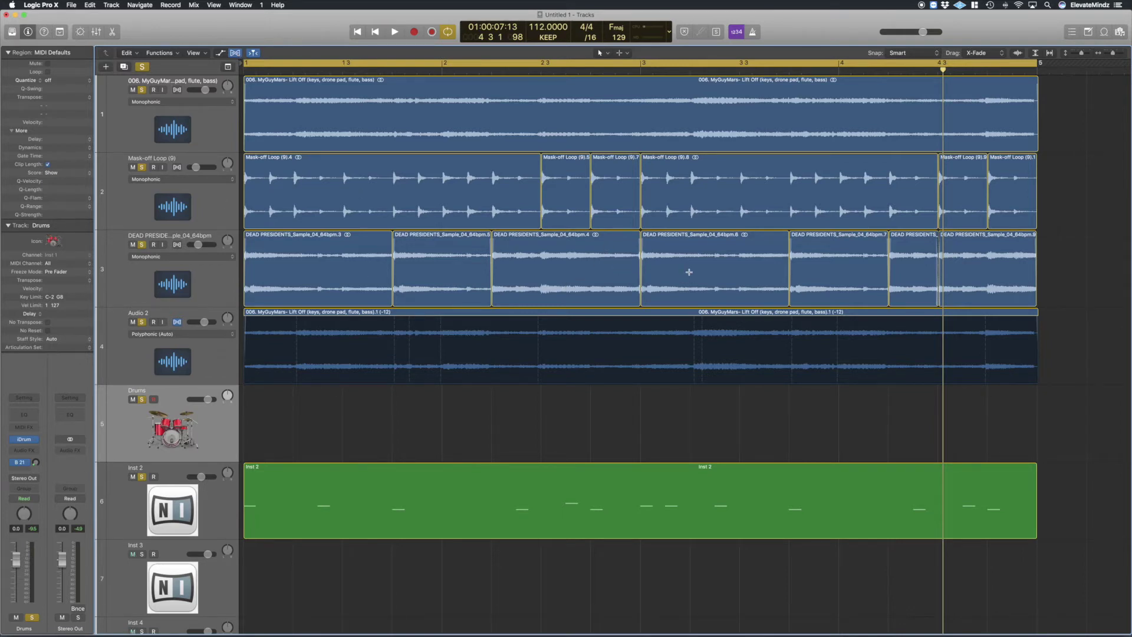
left_click(164, 160)
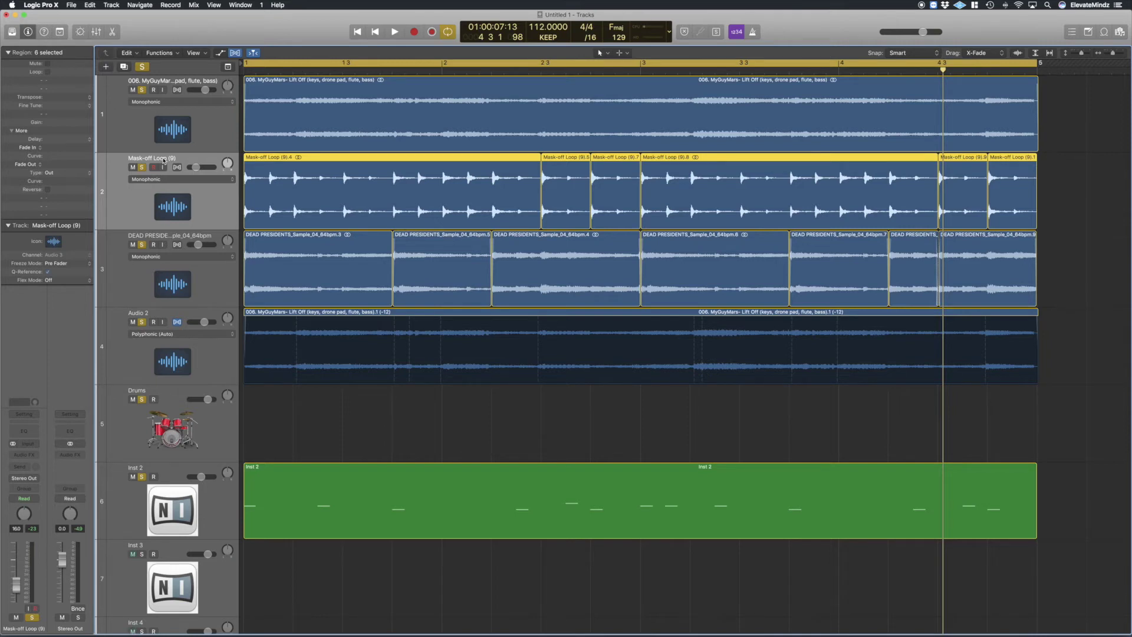
left_click(235, 53)
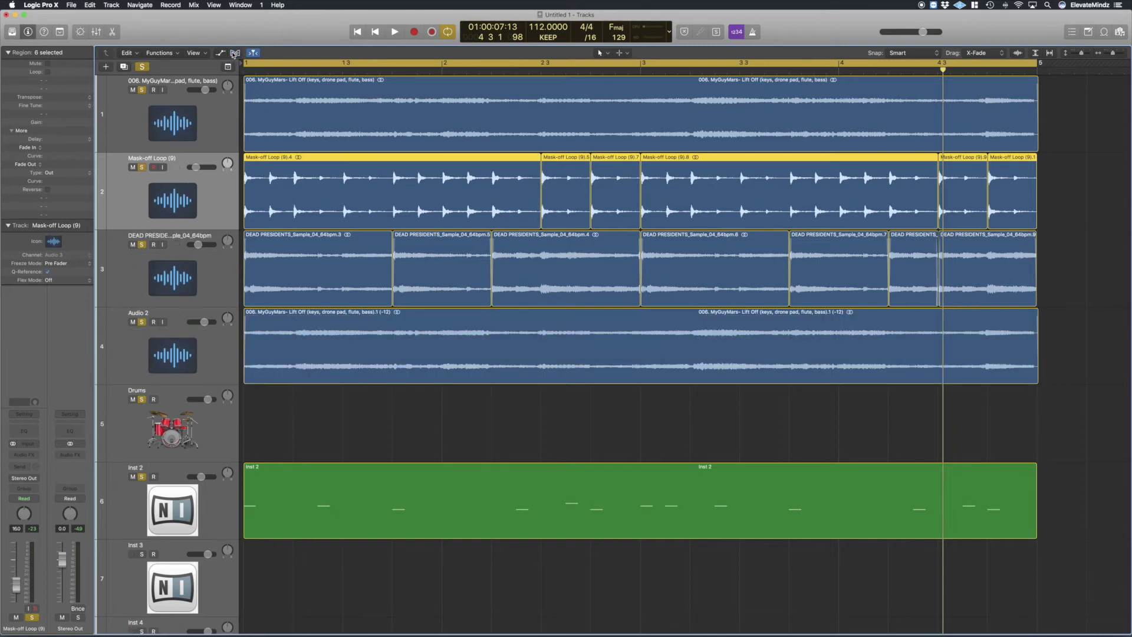